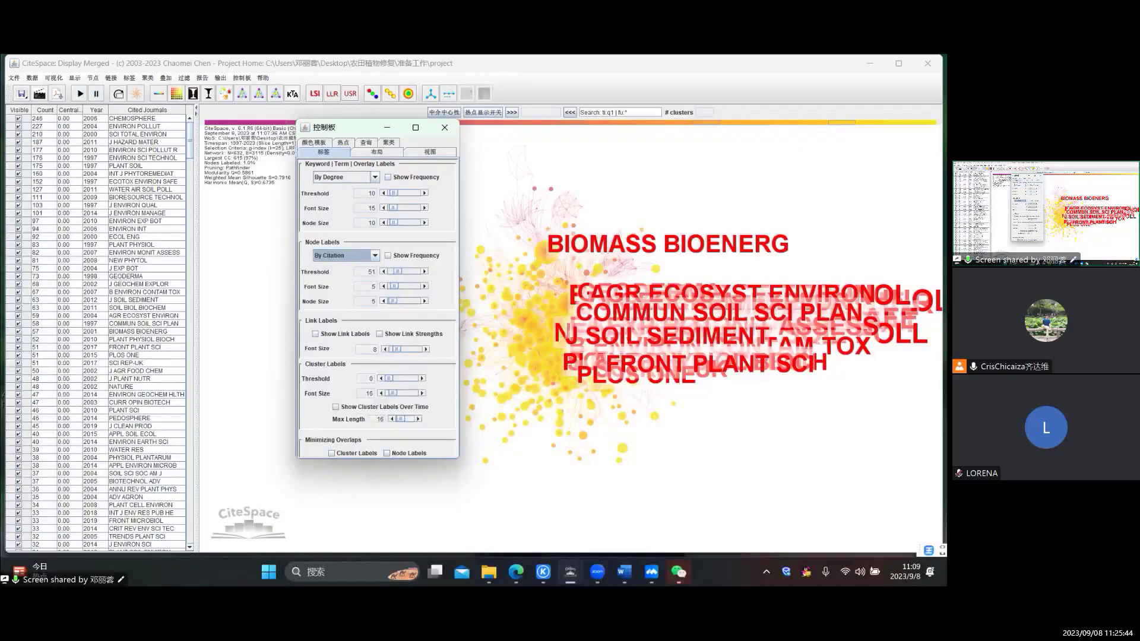
Raise the Node Labels Threshold to about 55 and lower the label Font Size to 4.
{"action": "left_click", "coordinate": [424, 272]}
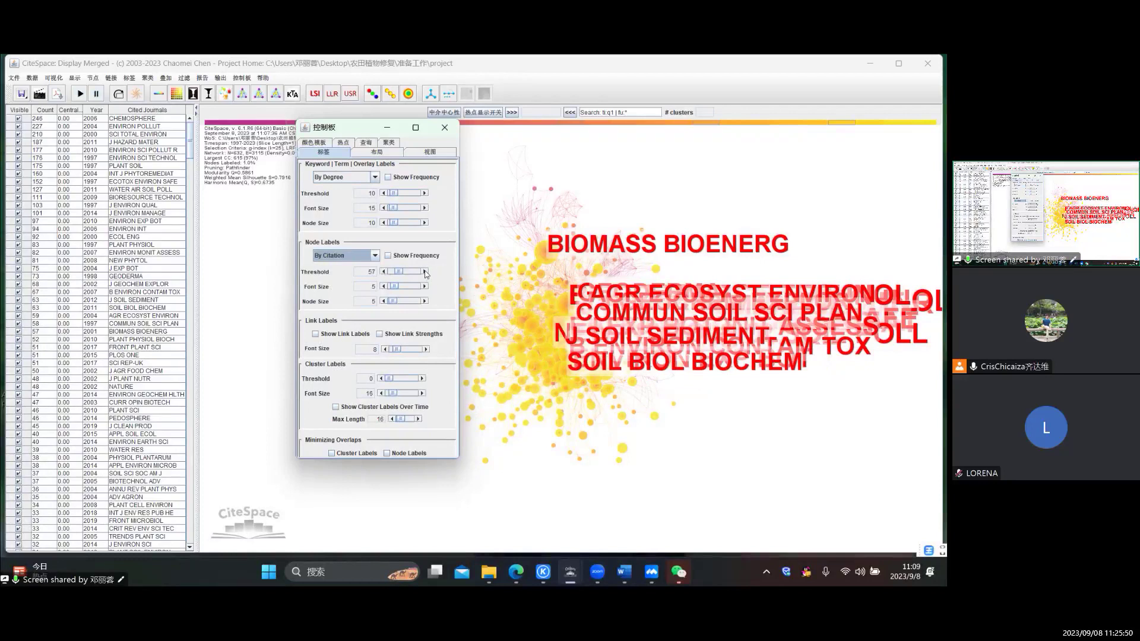
{"action": "left_click", "coordinate": [424, 272]}
{"action": "left_click", "coordinate": [382, 271]}
{"action": "left_click", "coordinate": [383, 287]}
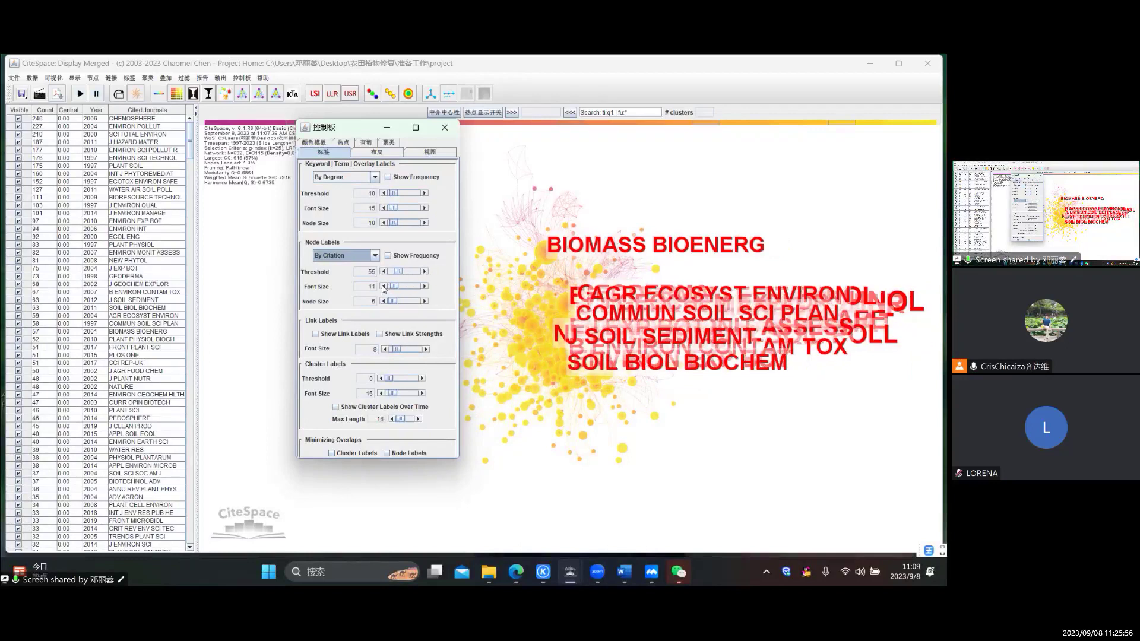
{"action": "left_click", "coordinate": [382, 287]}
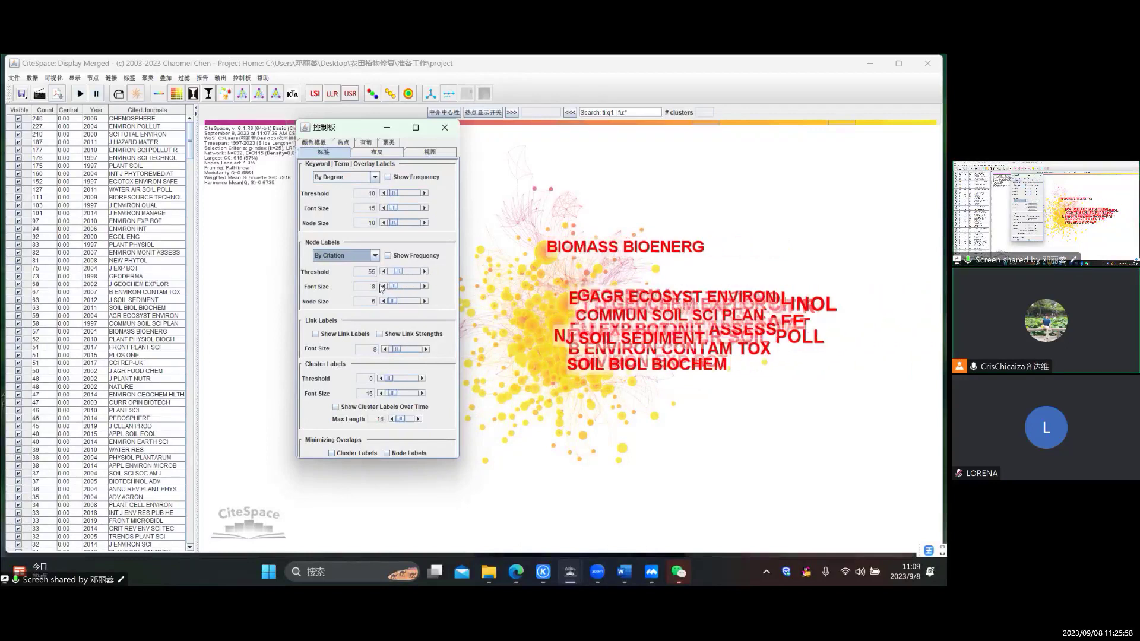
{"action": "left_click", "coordinate": [382, 287]}
{"action": "left_click", "coordinate": [382, 287]}
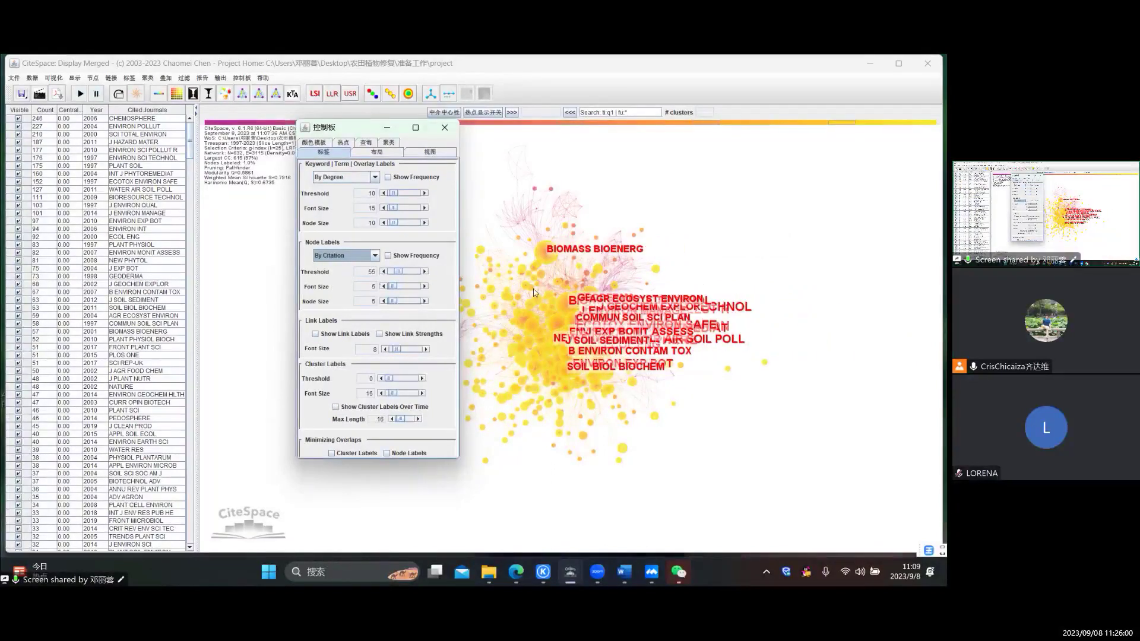
Reduce the journal label font size by one more notch.
{"action": "left_click", "coordinate": [382, 288]}
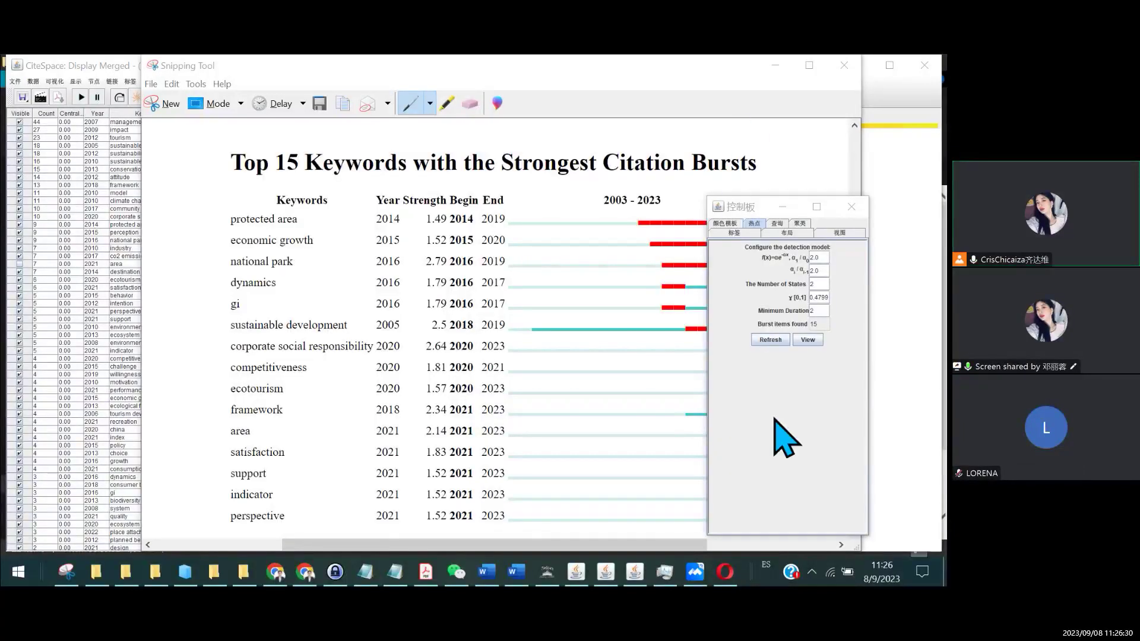
Close the leftover control panel and exit the keyword network window via 文件 > Exit.
{"action": "key", "text": "super+d"}
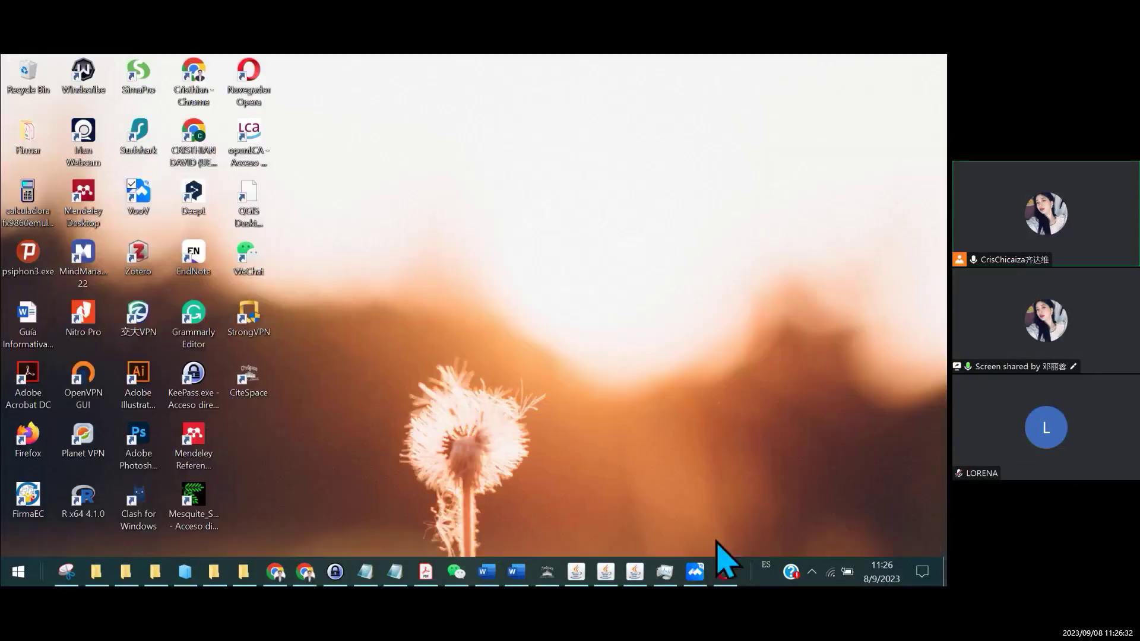
{"action": "left_click", "coordinate": [636, 572]}
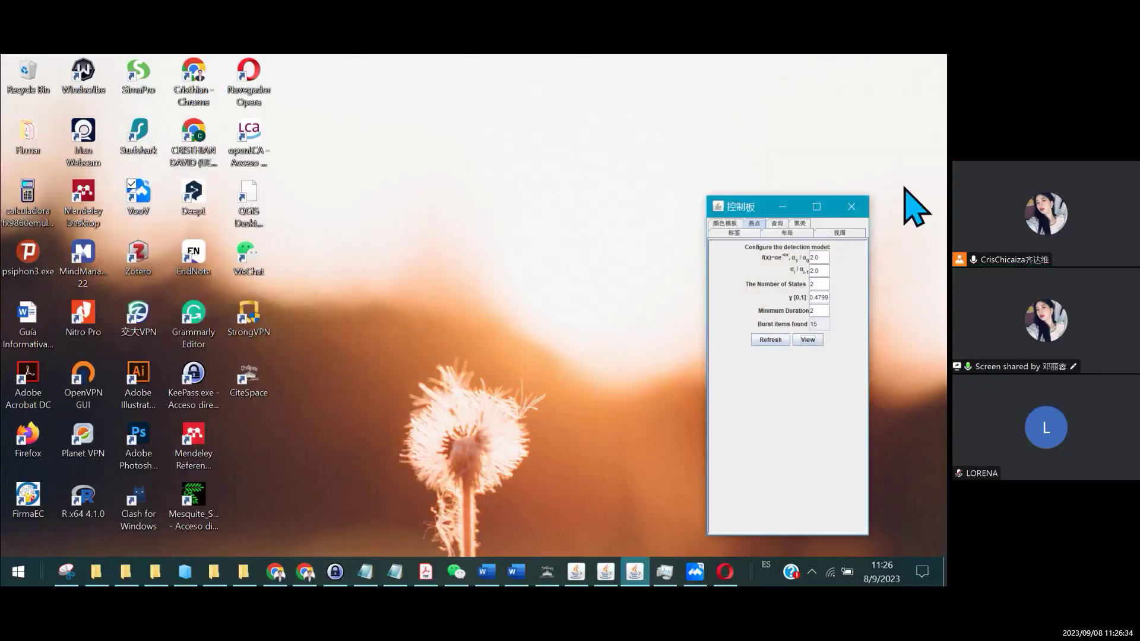
{"action": "left_click", "coordinate": [854, 213]}
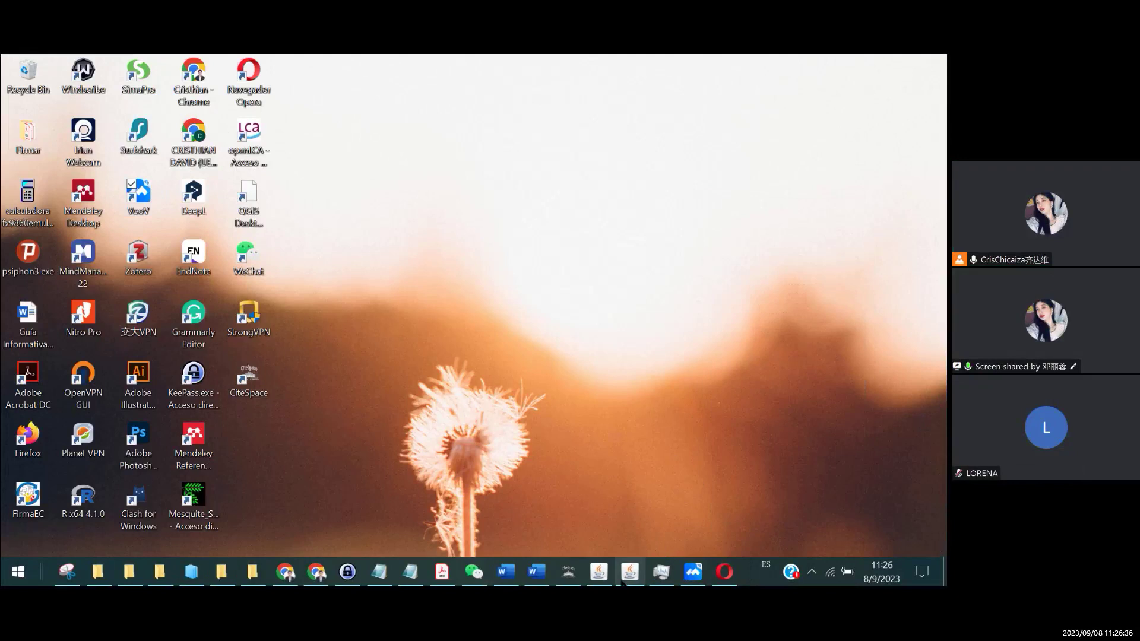
{"action": "left_click", "coordinate": [630, 572]}
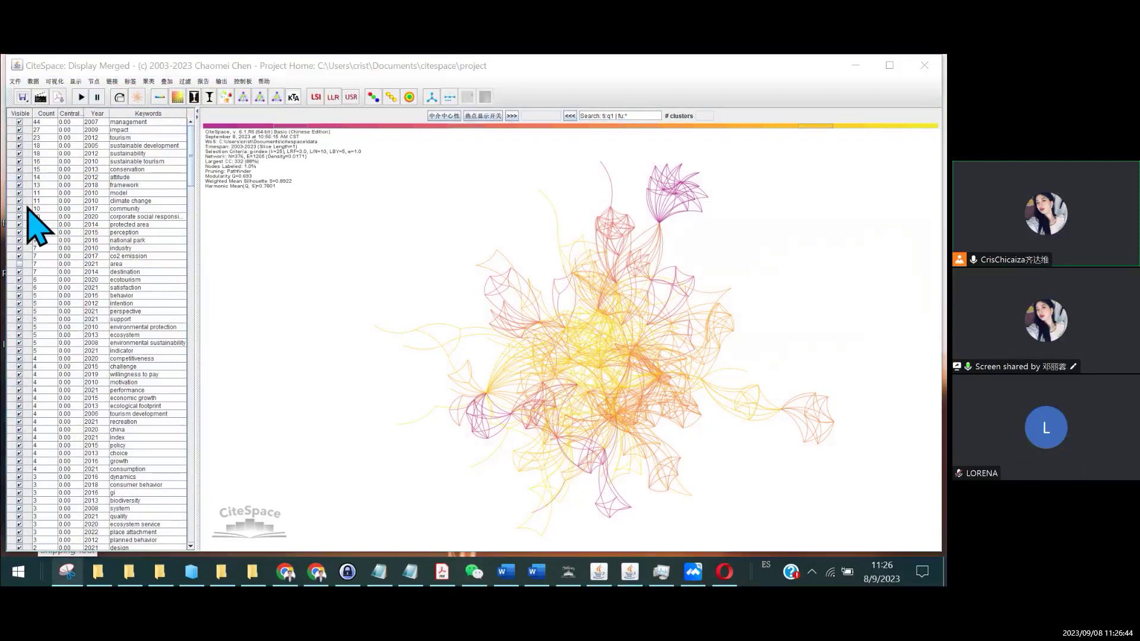
{"action": "left_click", "coordinate": [15, 82]}
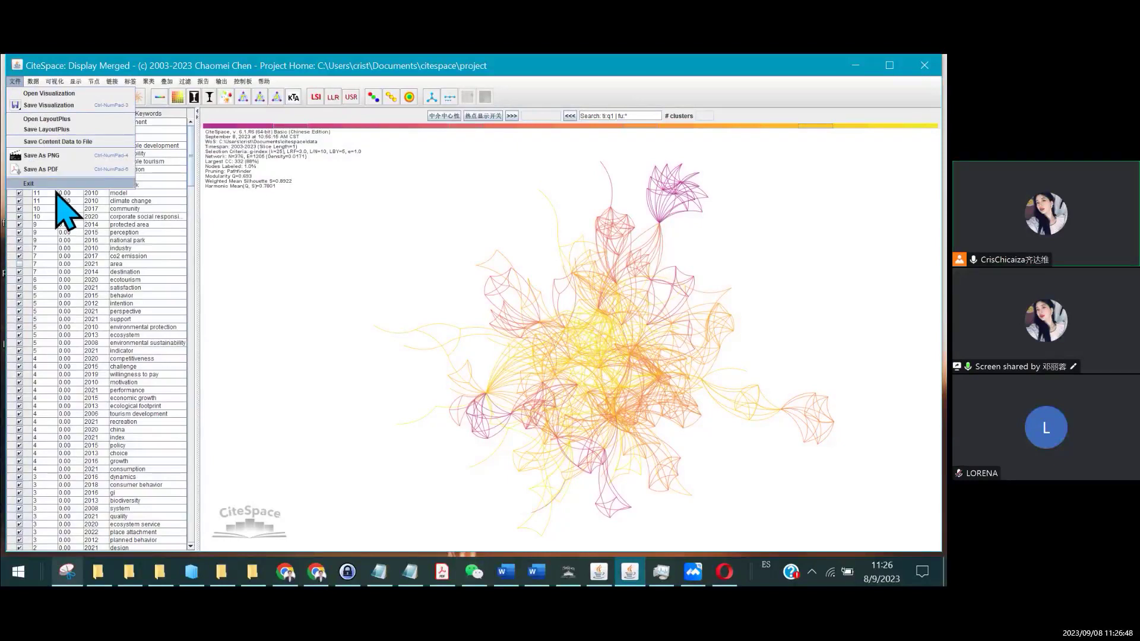
{"action": "left_click", "coordinate": [55, 185]}
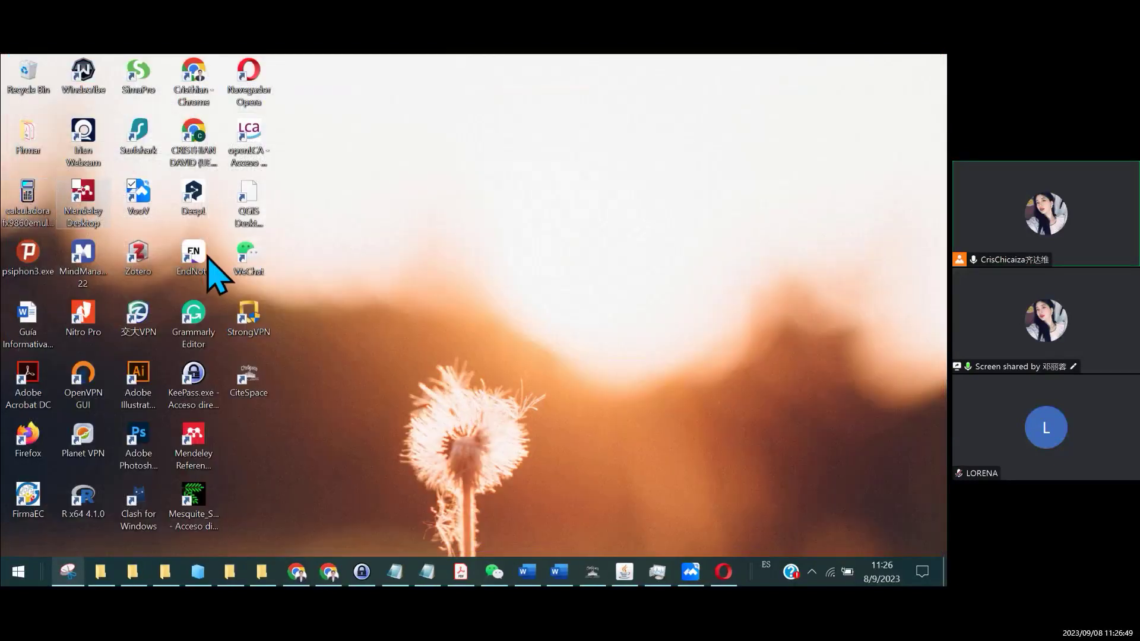
Bring up the CiteSpace console and project window, run an analysis, and dismiss its options dialog.
{"action": "left_click", "coordinate": [591, 571]}
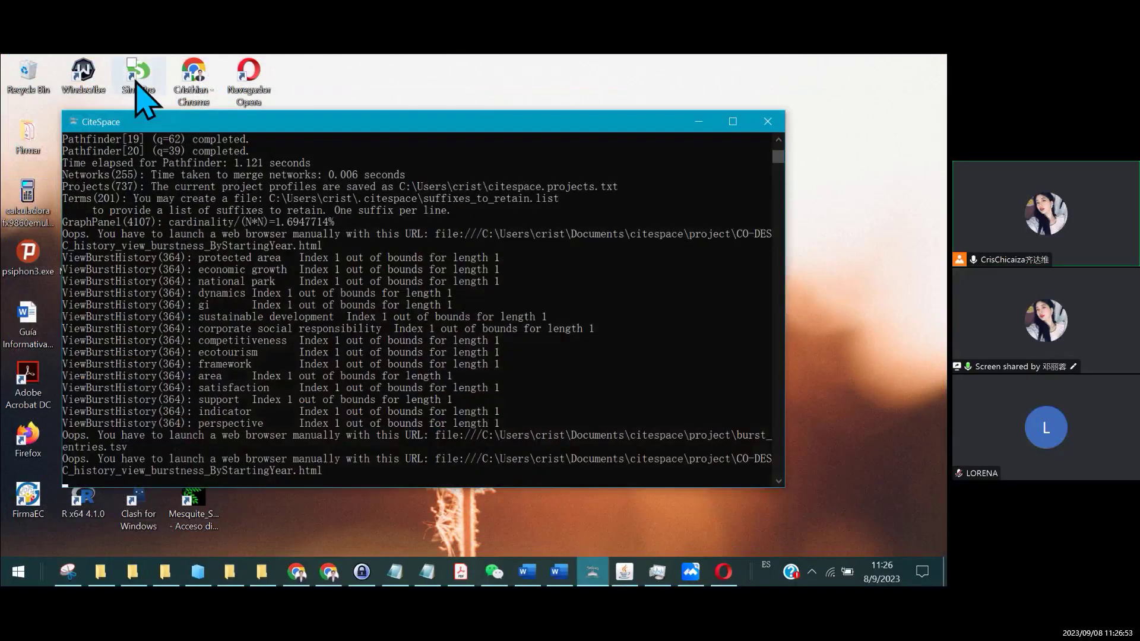
{"action": "left_click", "coordinate": [623, 570]}
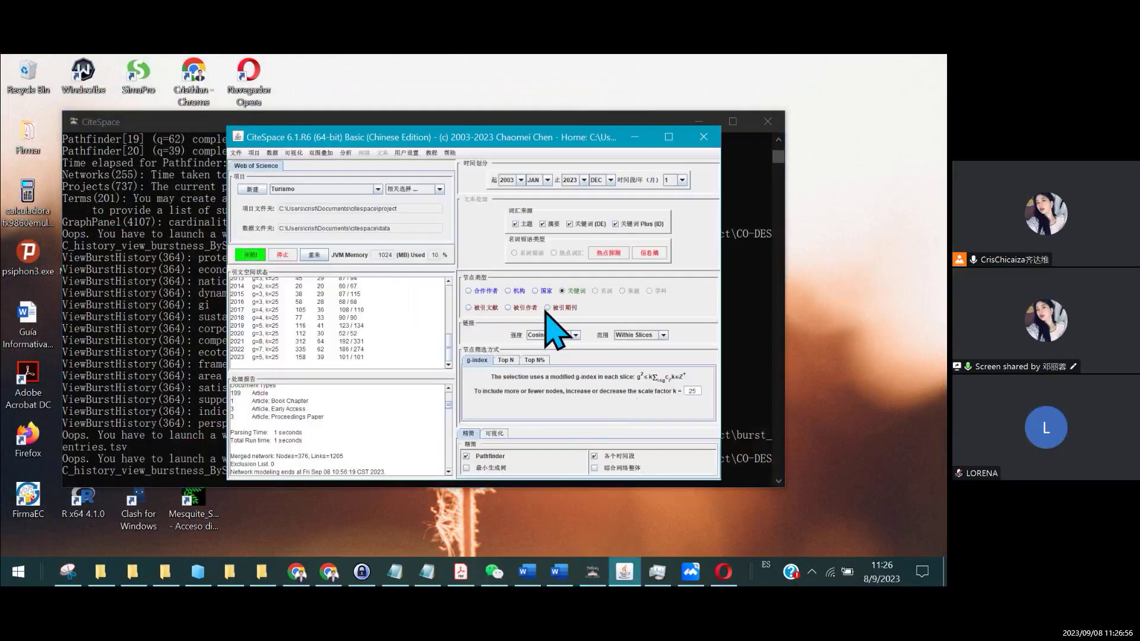
{"action": "left_click", "coordinate": [250, 255]}
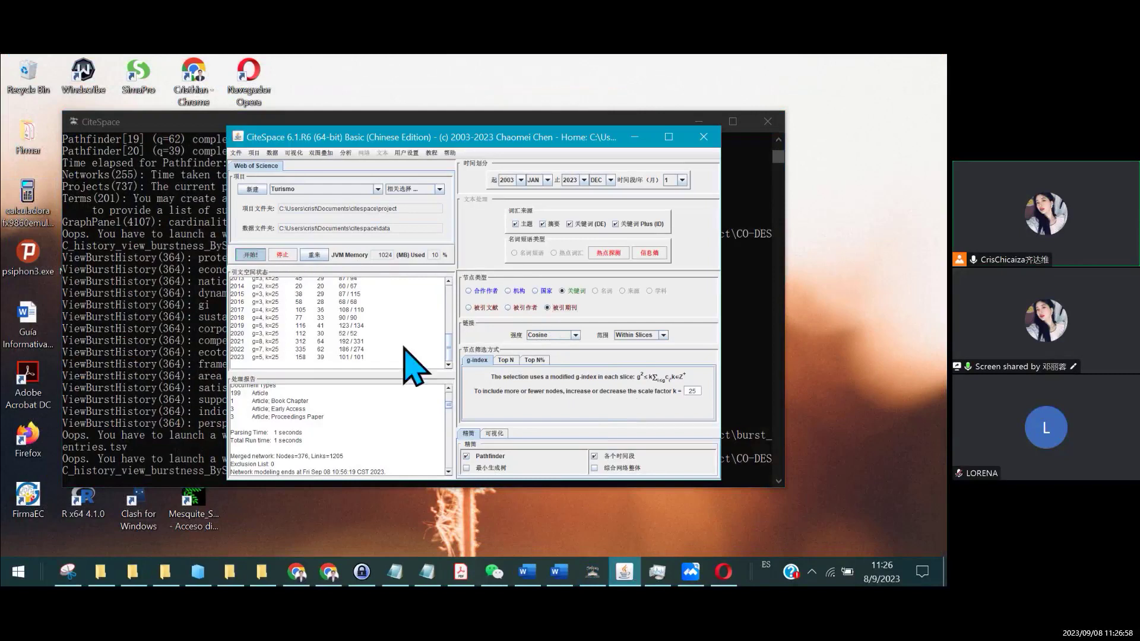
{"action": "right_click", "coordinate": [723, 572]}
{"action": "left_click", "coordinate": [724, 564]}
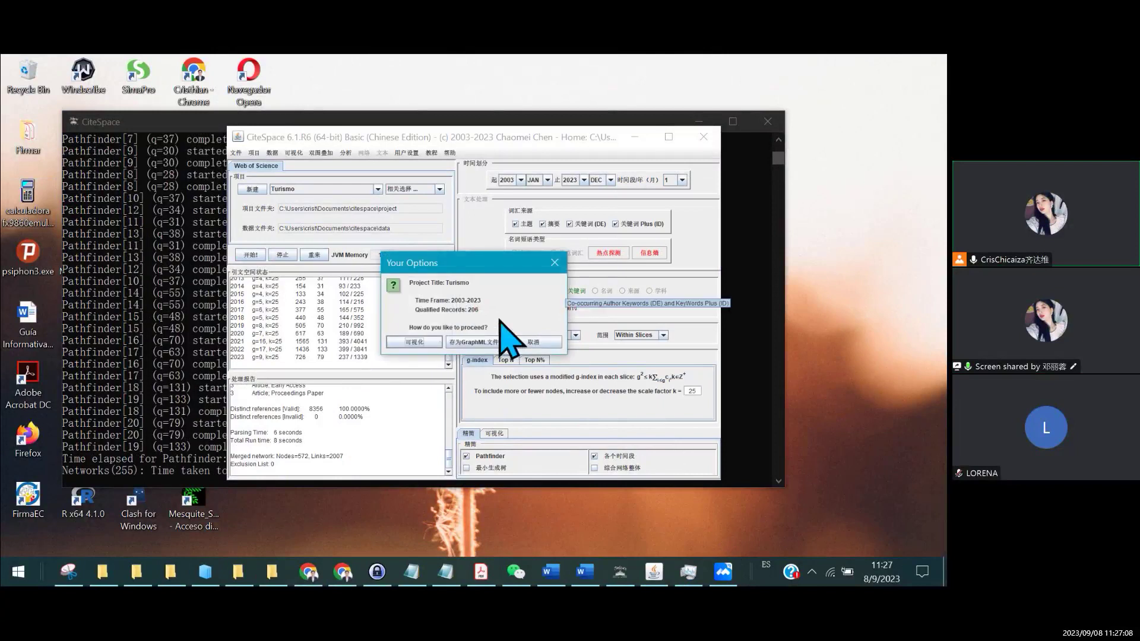
{"action": "left_click", "coordinate": [534, 342]}
Switch the node type from 关键词 to 被引期刊, rerun, and open the journal network via 可视化.
{"action": "left_click", "coordinate": [562, 290]}
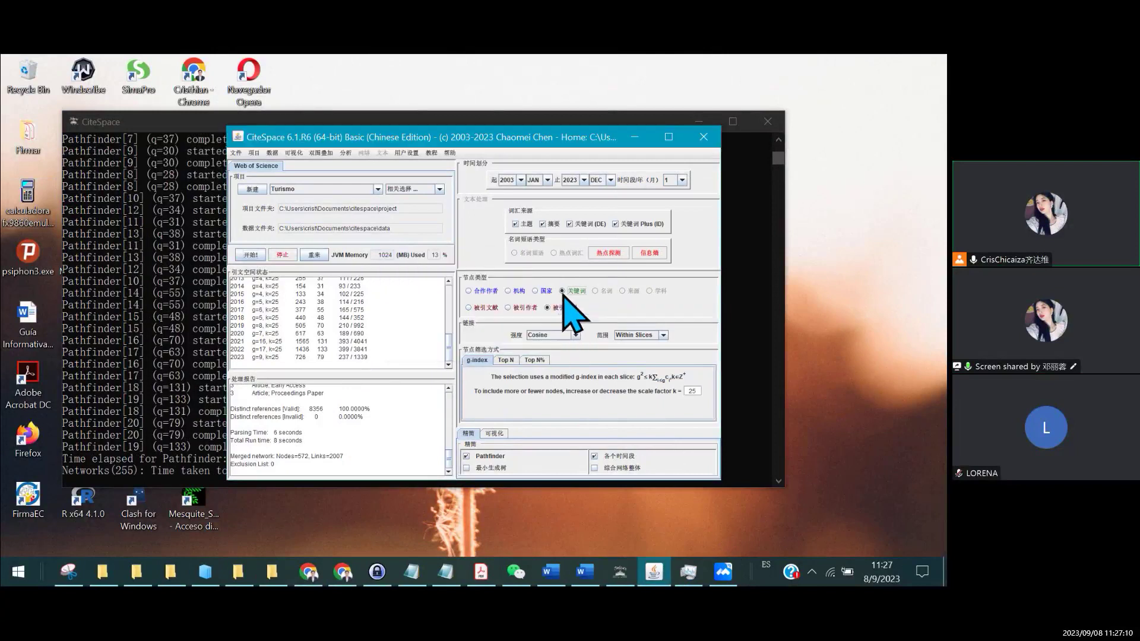
{"action": "left_click", "coordinate": [252, 255]}
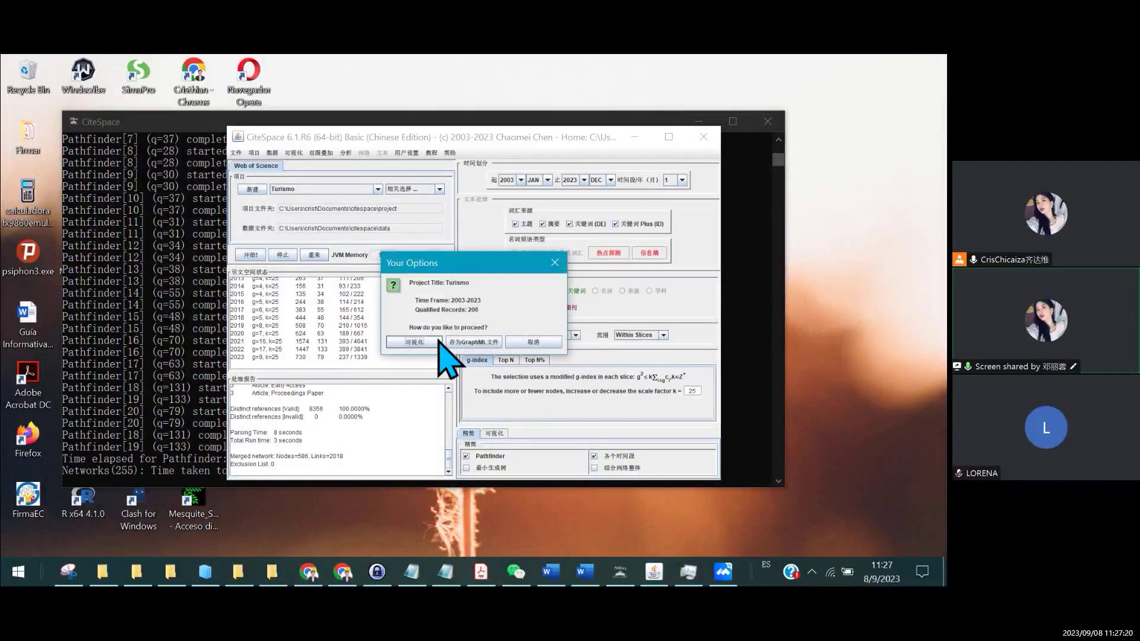
{"action": "left_click", "coordinate": [438, 344]}
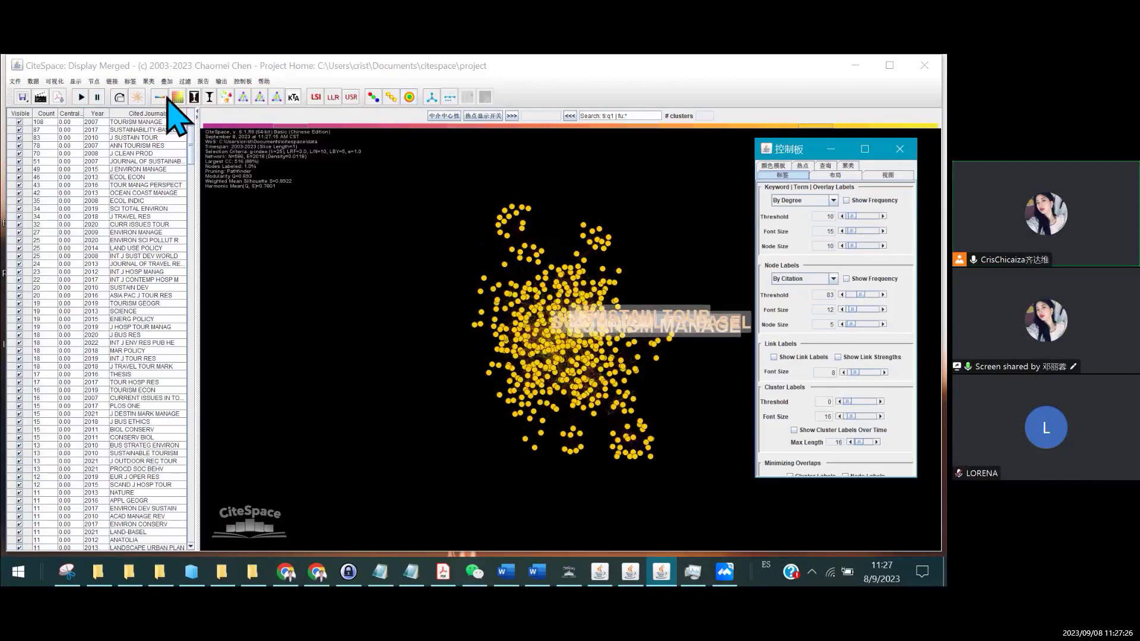
Use a white canvas, keeping overlay labels ranked by degree and node labels by citation.
{"action": "left_click", "coordinate": [97, 97]}
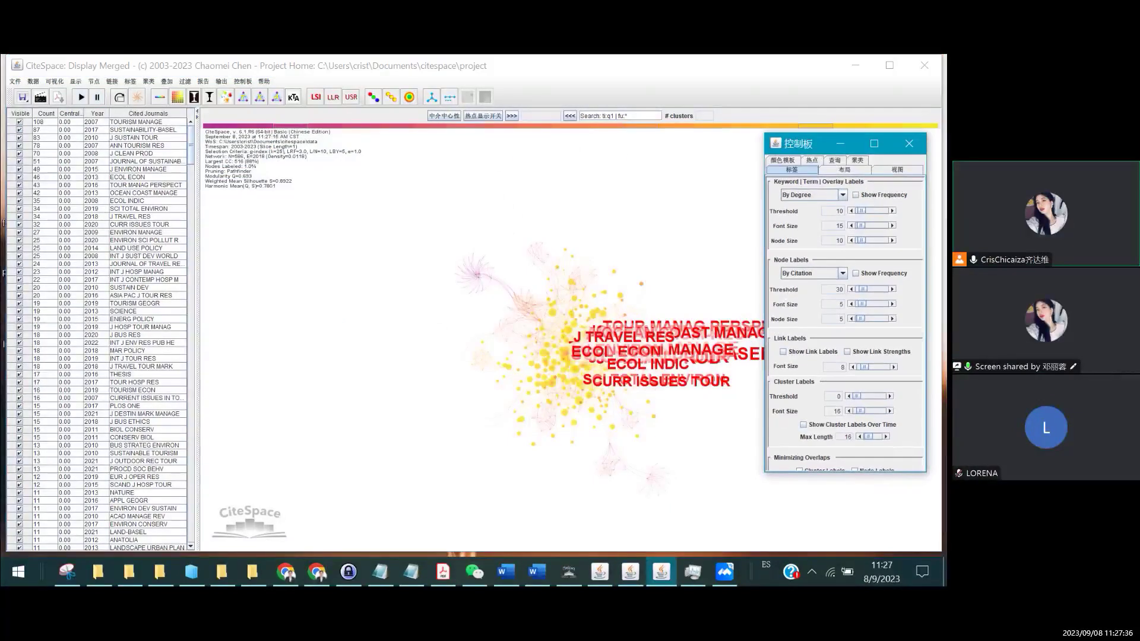
{"action": "left_click", "coordinate": [841, 196]}
{"action": "left_click", "coordinate": [805, 205]}
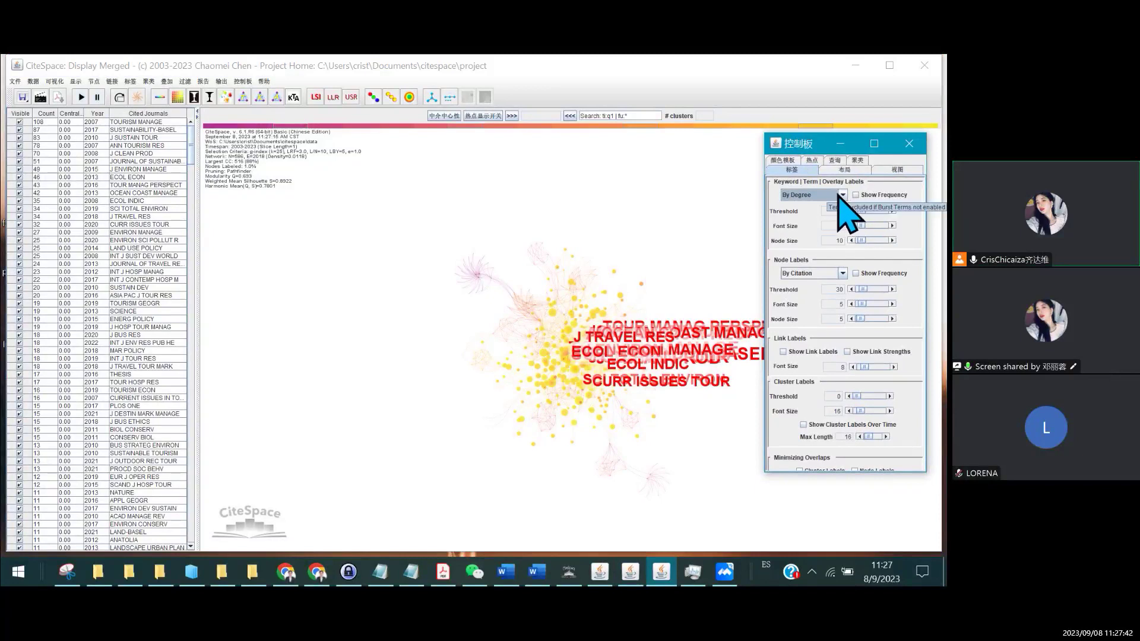
{"action": "left_click", "coordinate": [842, 274]}
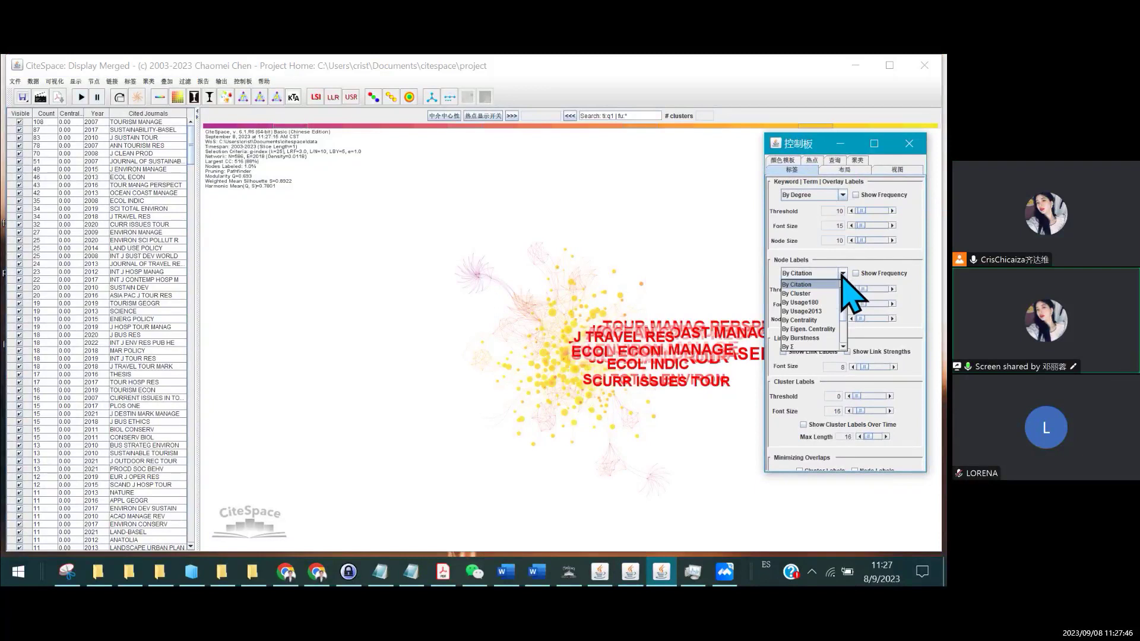
{"action": "left_click", "coordinate": [815, 285]}
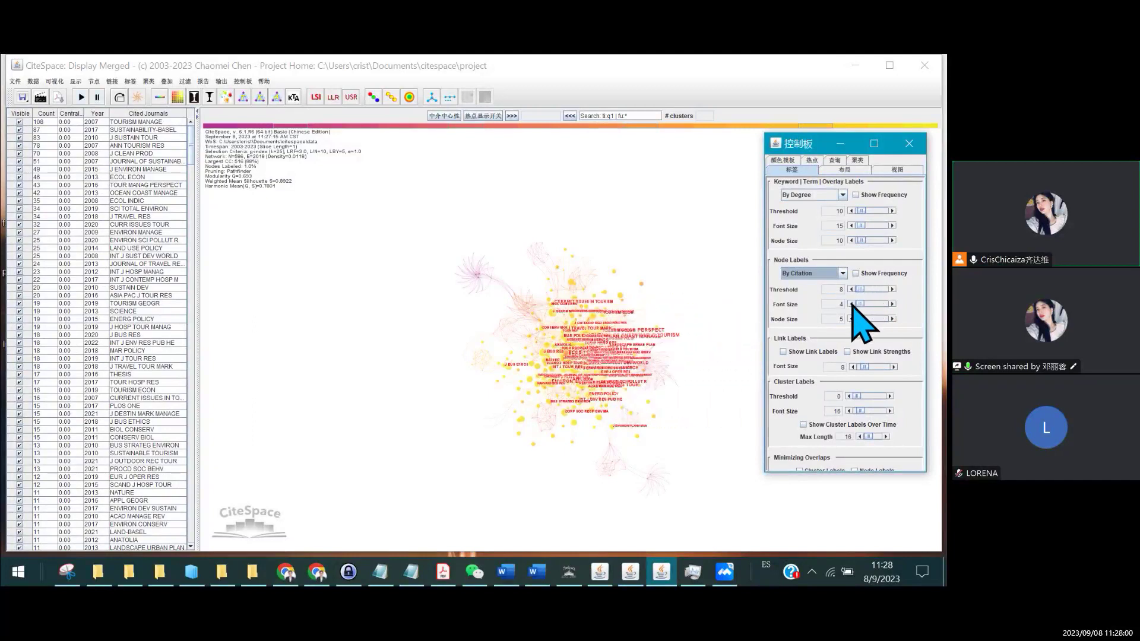
Move the panel aside, raise the label threshold, set Node Size to 4, and restart the layout.
{"action": "left_click", "coordinate": [892, 289]}
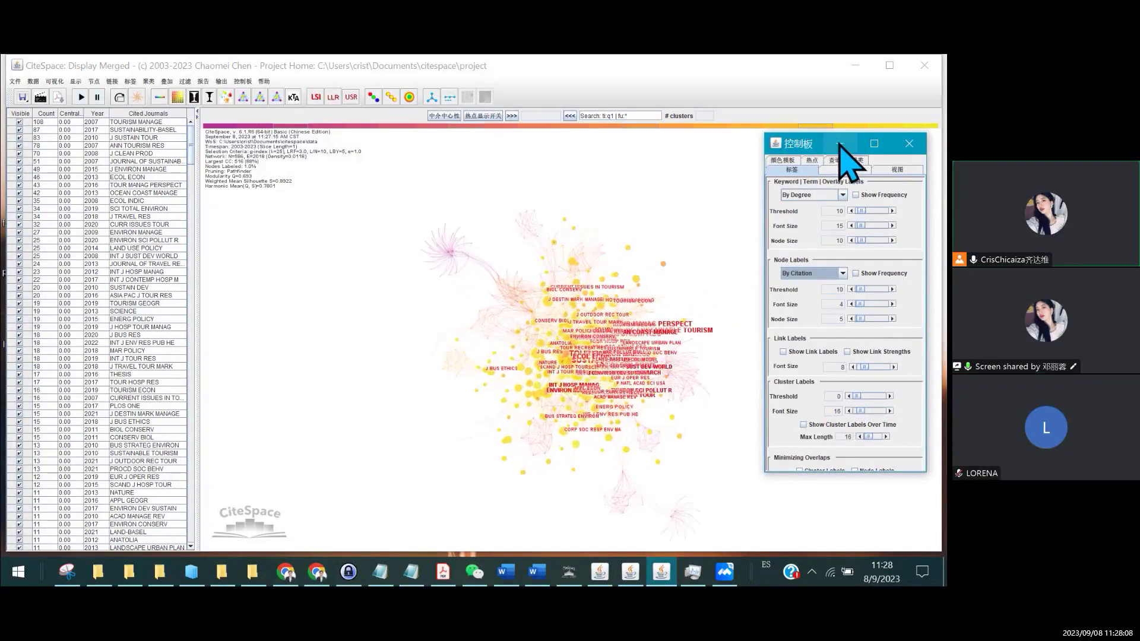
{"action": "left_click_drag", "start_coordinate": [837, 143], "coordinate": [279, 175]}
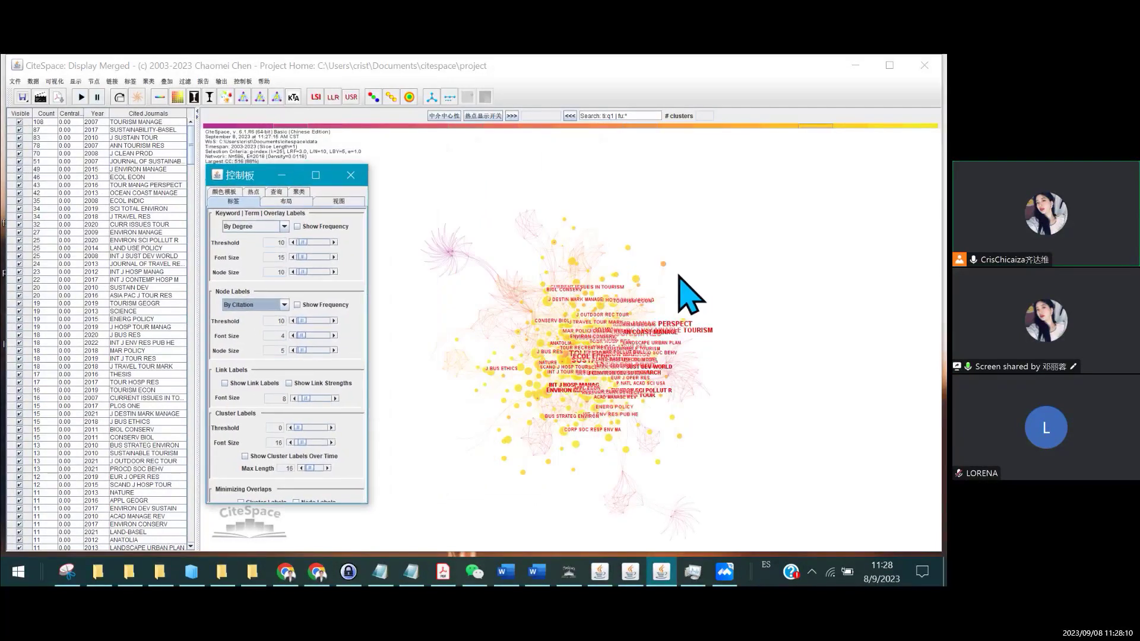
{"action": "left_click", "coordinate": [334, 321]}
{"action": "left_click", "coordinate": [334, 321]}
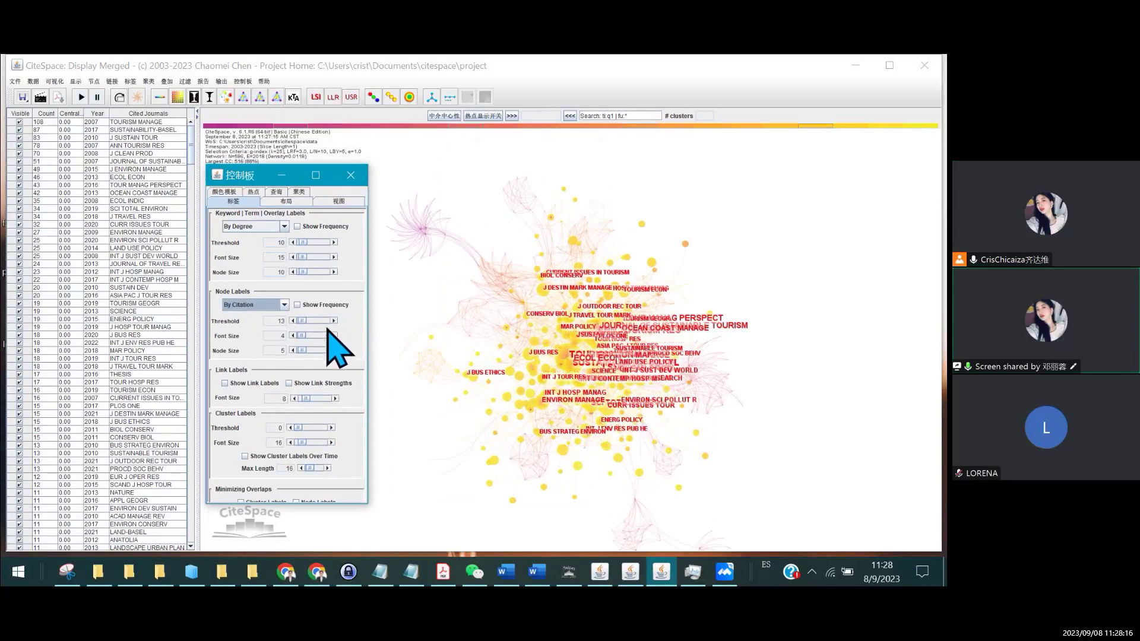
{"action": "left_click", "coordinate": [292, 351]}
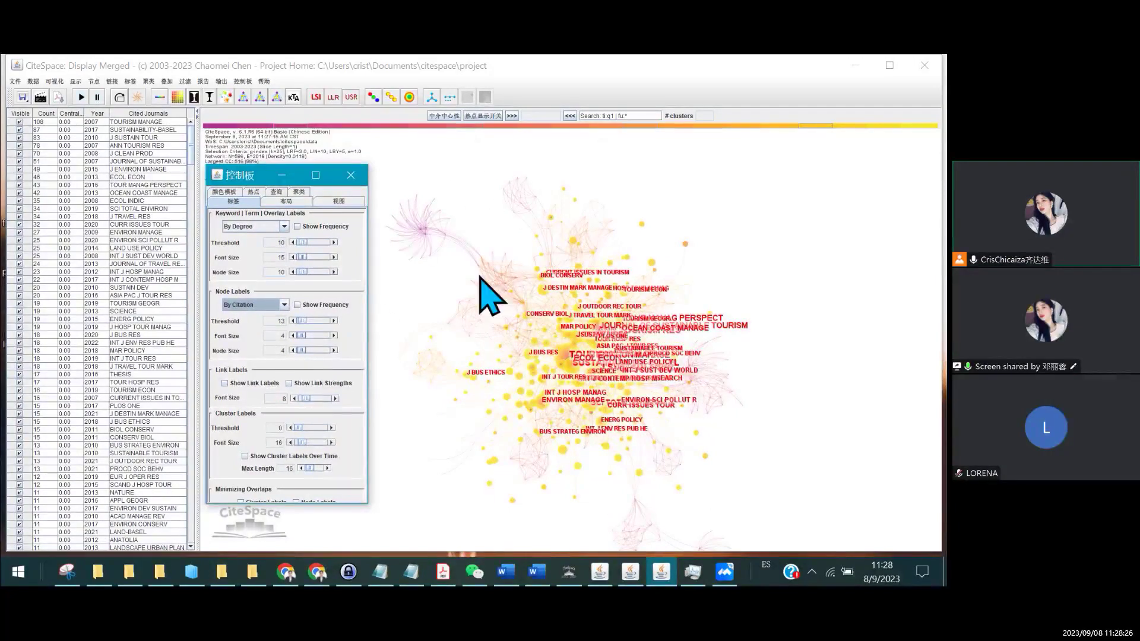
{"action": "left_click", "coordinate": [81, 97]}
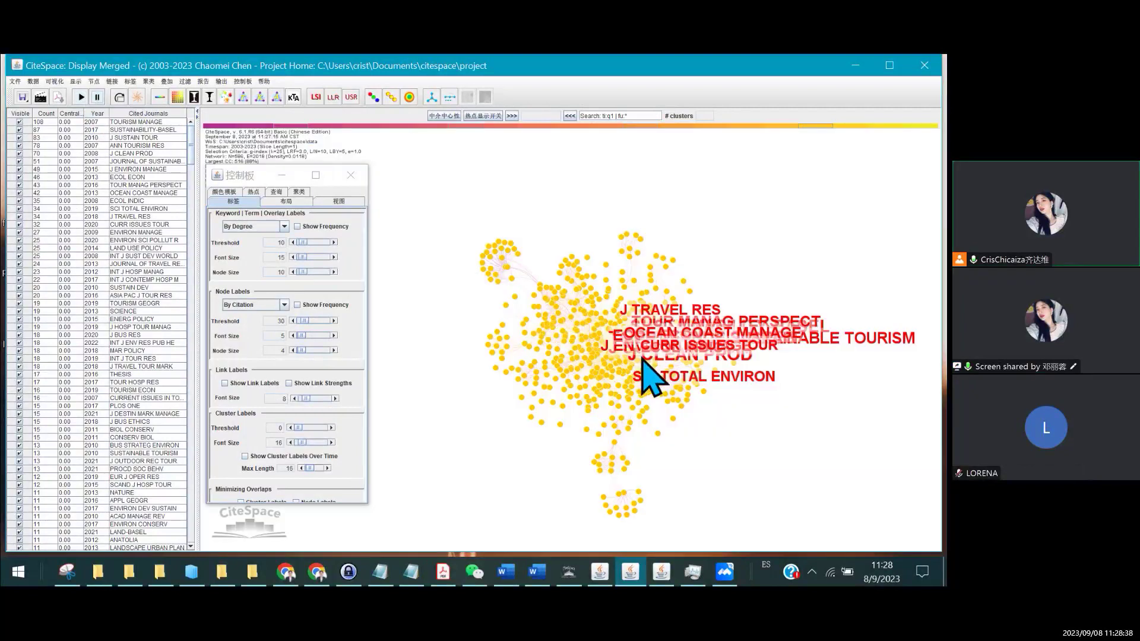
Stop the layout and set the Node Labels threshold to 25 with font size 5.
{"action": "left_click", "coordinate": [409, 96]}
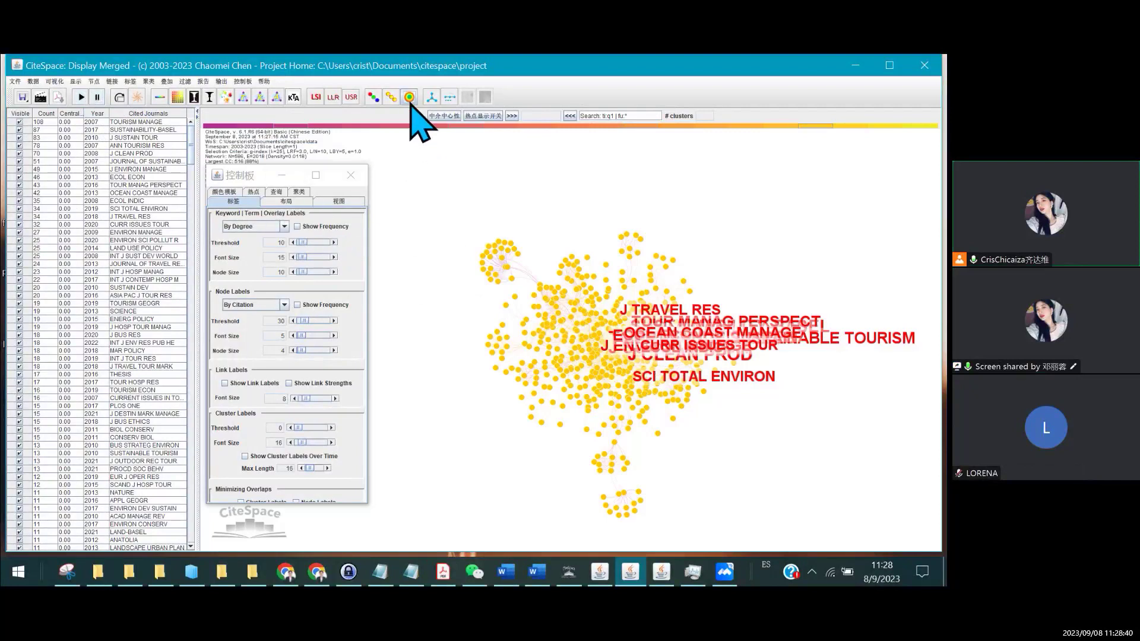
{"action": "left_click", "coordinate": [293, 321]}
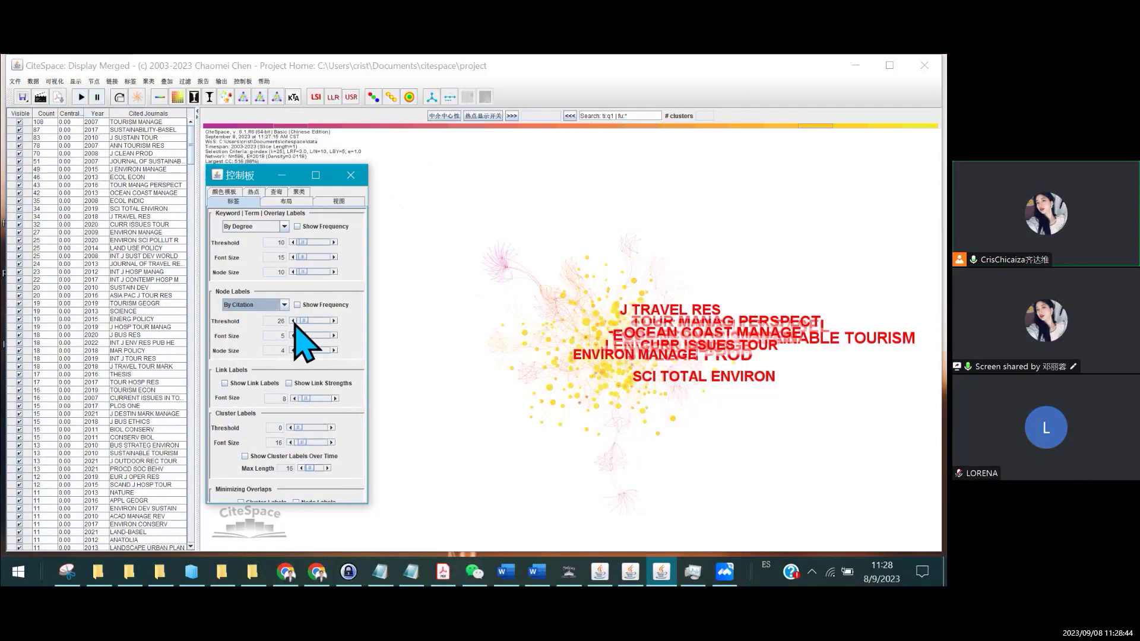
{"action": "left_click", "coordinate": [292, 321]}
{"action": "left_click", "coordinate": [293, 320]}
{"action": "left_click", "coordinate": [293, 321]}
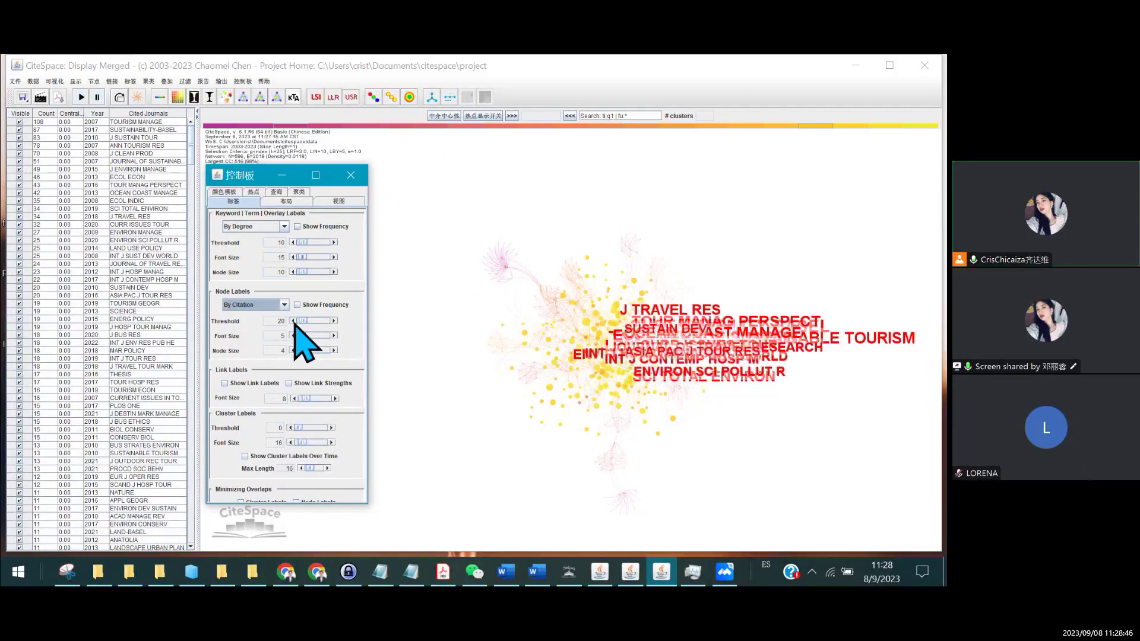
{"action": "left_click", "coordinate": [292, 335]}
{"action": "left_click", "coordinate": [294, 335]}
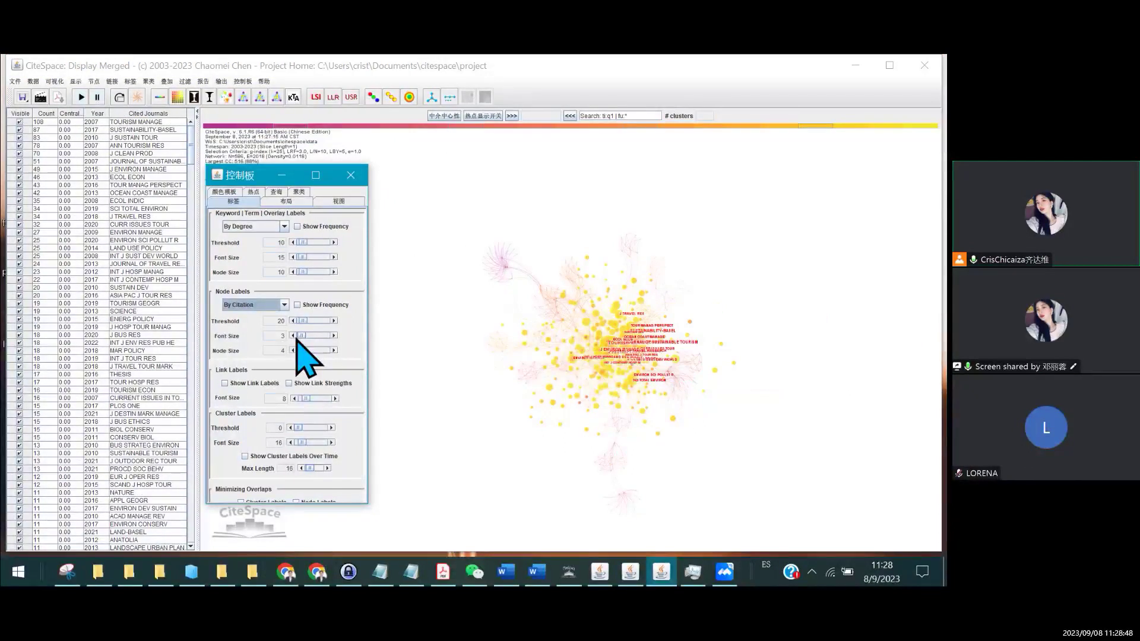
{"action": "left_click", "coordinate": [334, 335]}
{"action": "scroll", "coordinate": [624, 378], "scroll_direction": "up", "scroll_amount": 2}
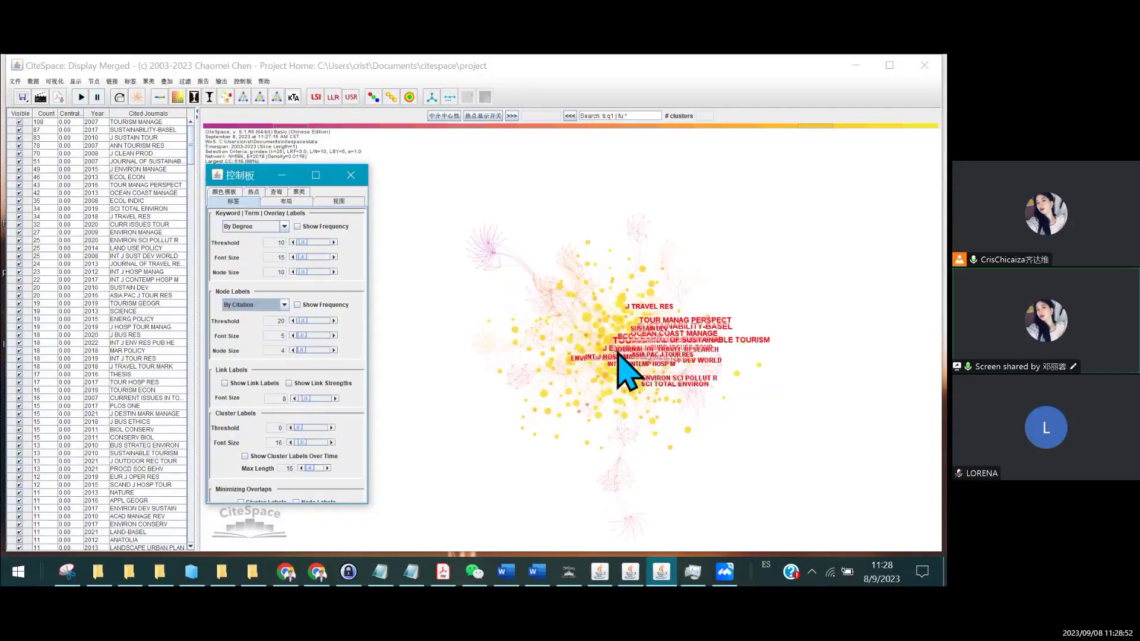
{"action": "scroll", "coordinate": [623, 378], "scroll_direction": "up", "scroll_amount": 2}
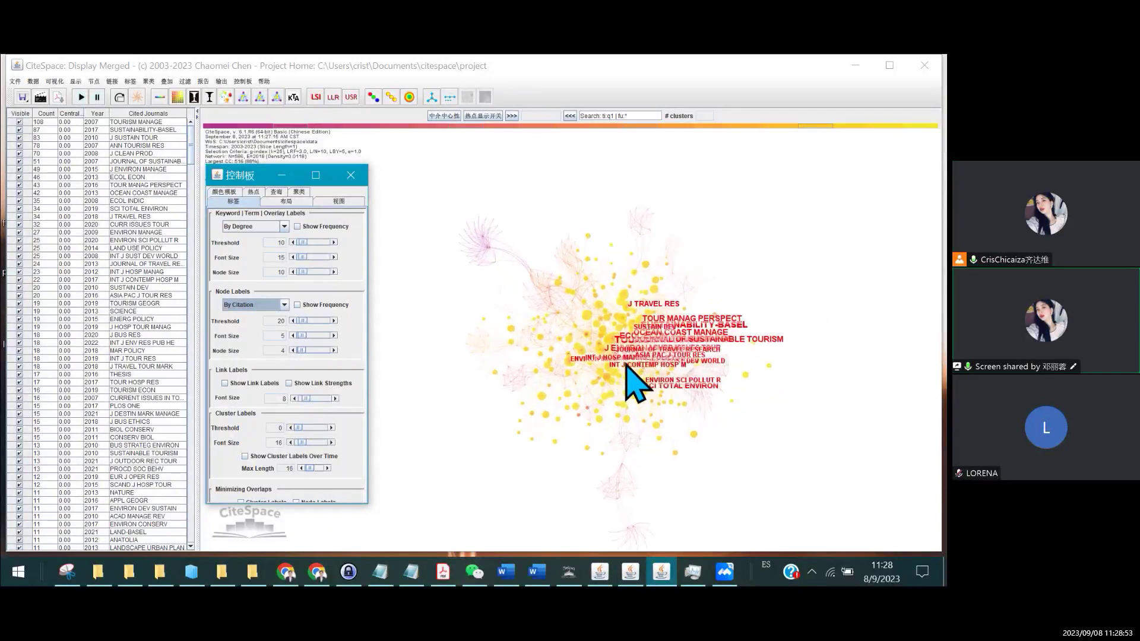
{"action": "left_click", "coordinate": [334, 320]}
{"action": "left_click", "coordinate": [334, 321]}
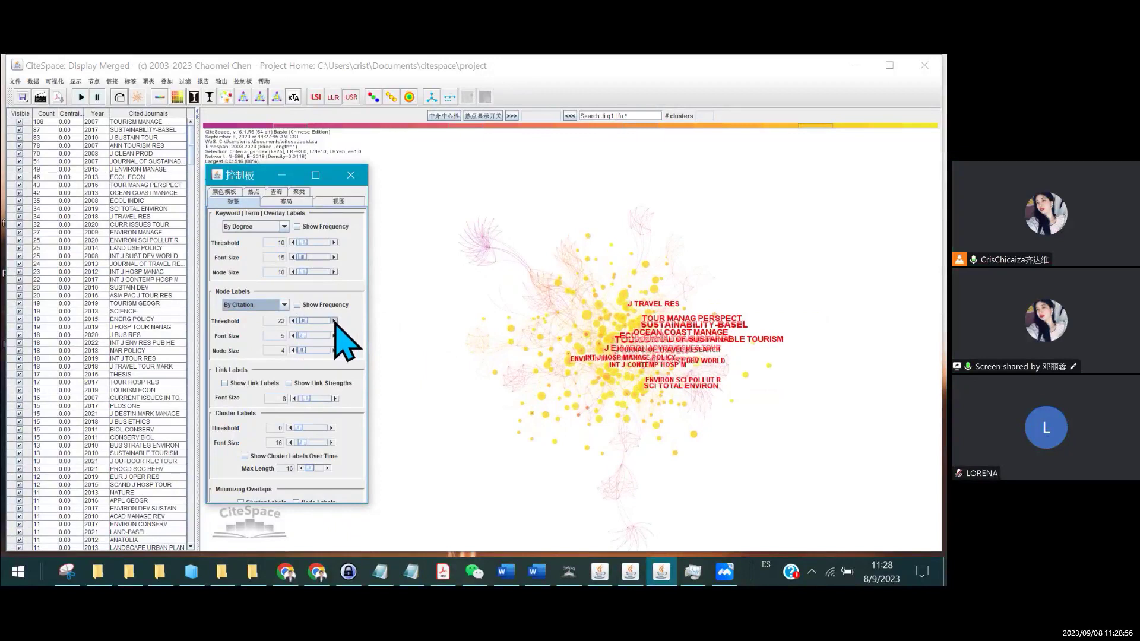
{"action": "scroll", "coordinate": [597, 369], "scroll_direction": "up", "scroll_amount": 2}
{"action": "scroll", "coordinate": [605, 369], "scroll_direction": "up", "scroll_amount": 2}
{"action": "scroll", "coordinate": [677, 366], "scroll_direction": "up", "scroll_amount": 2}
{"action": "scroll", "coordinate": [677, 365], "scroll_direction": "up", "scroll_amount": 1}
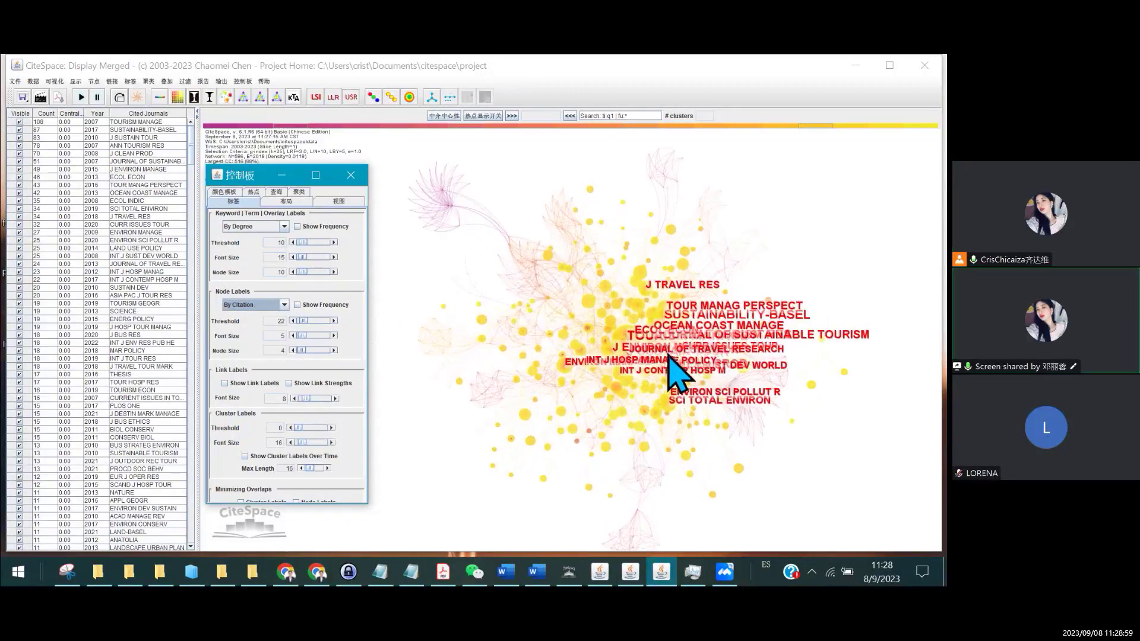
{"action": "left_click", "coordinate": [334, 320]}
{"action": "left_click", "coordinate": [334, 320]}
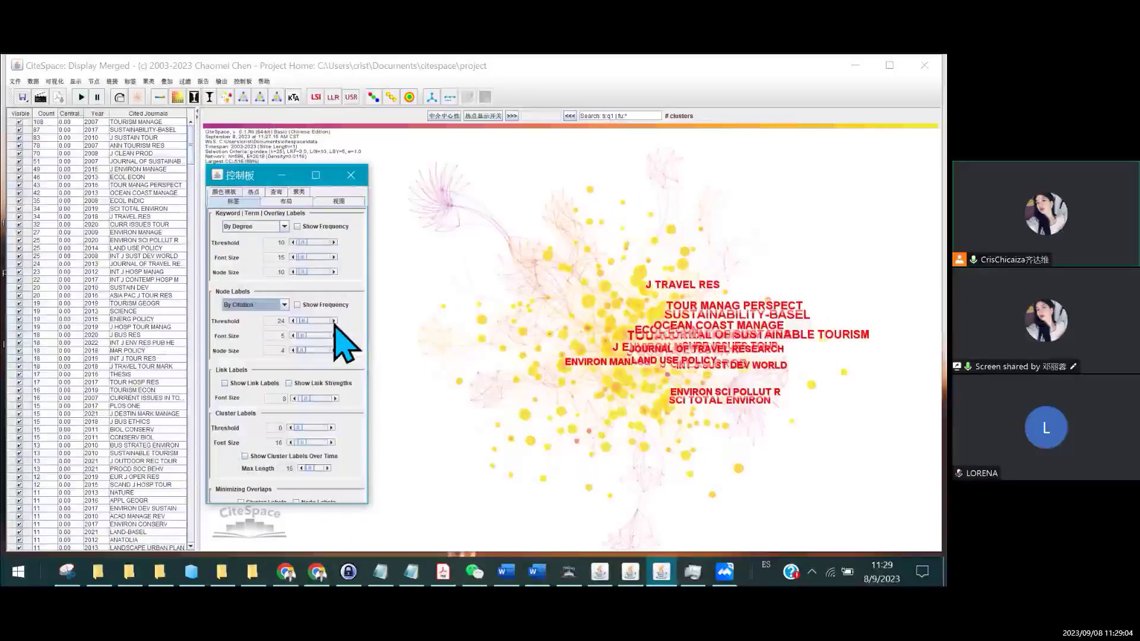
Inspect the ENVIRON MANAGE node's links, then apply the rainbow colormap.
{"action": "left_click", "coordinate": [568, 366]}
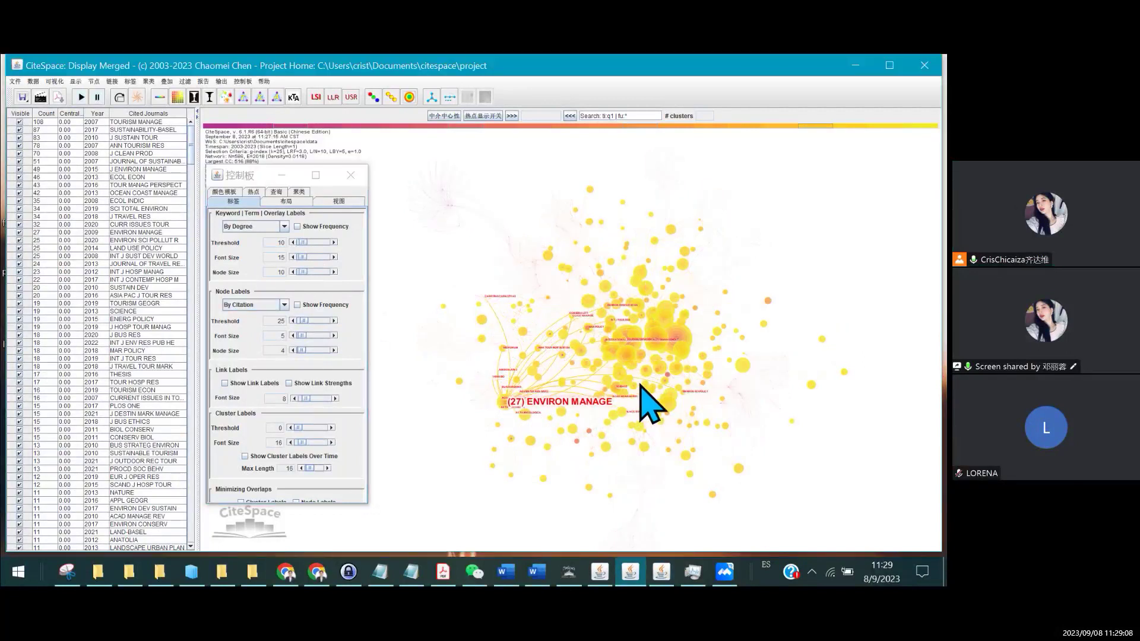
{"action": "left_click", "coordinate": [723, 445]}
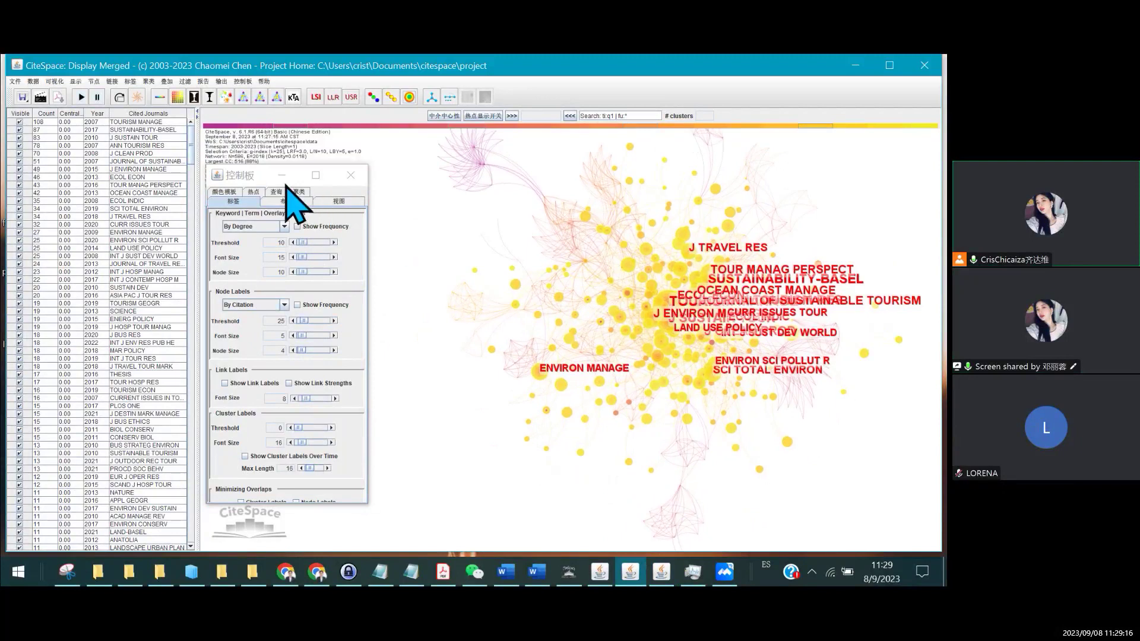
{"action": "left_click", "coordinate": [228, 192]}
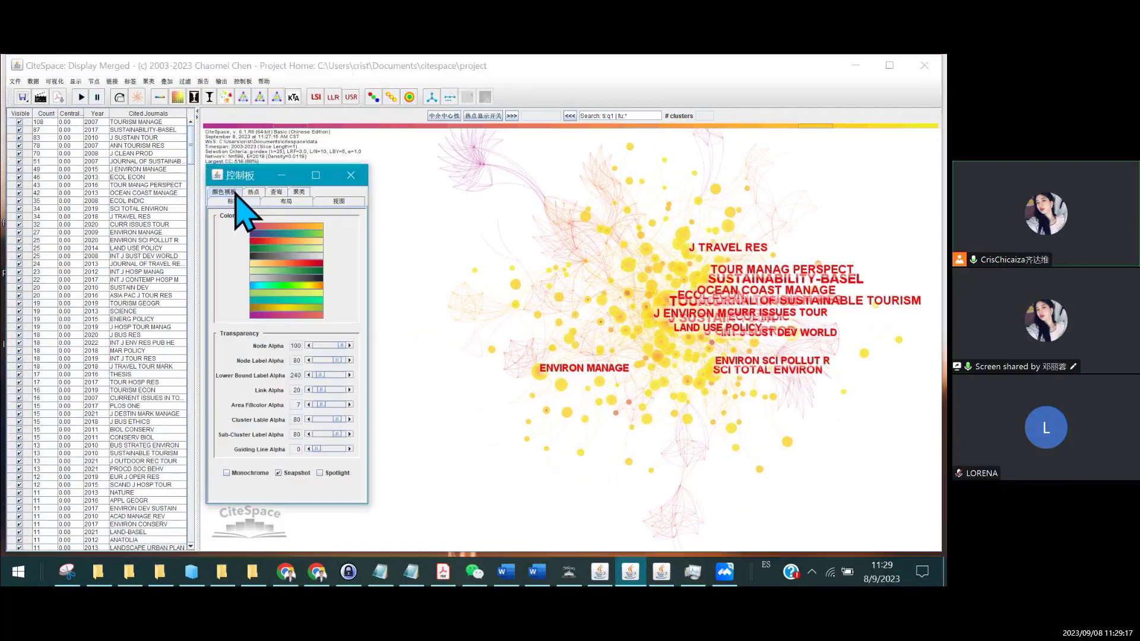
{"action": "left_click", "coordinate": [308, 291]}
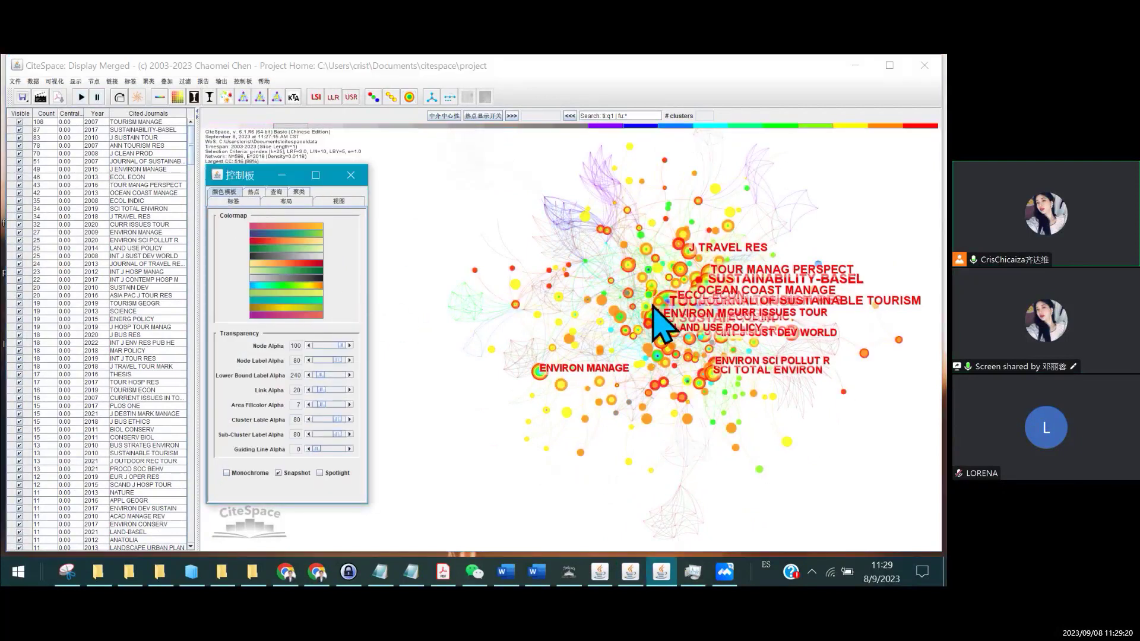
Spread out the SCI TOTAL ENVIRON, J TRAVEL RES, TOUR MANAG PERSPECT, ANN TOURISM RES and J SUSTAIN TOUR nodes.
{"action": "left_click", "coordinate": [730, 392]}
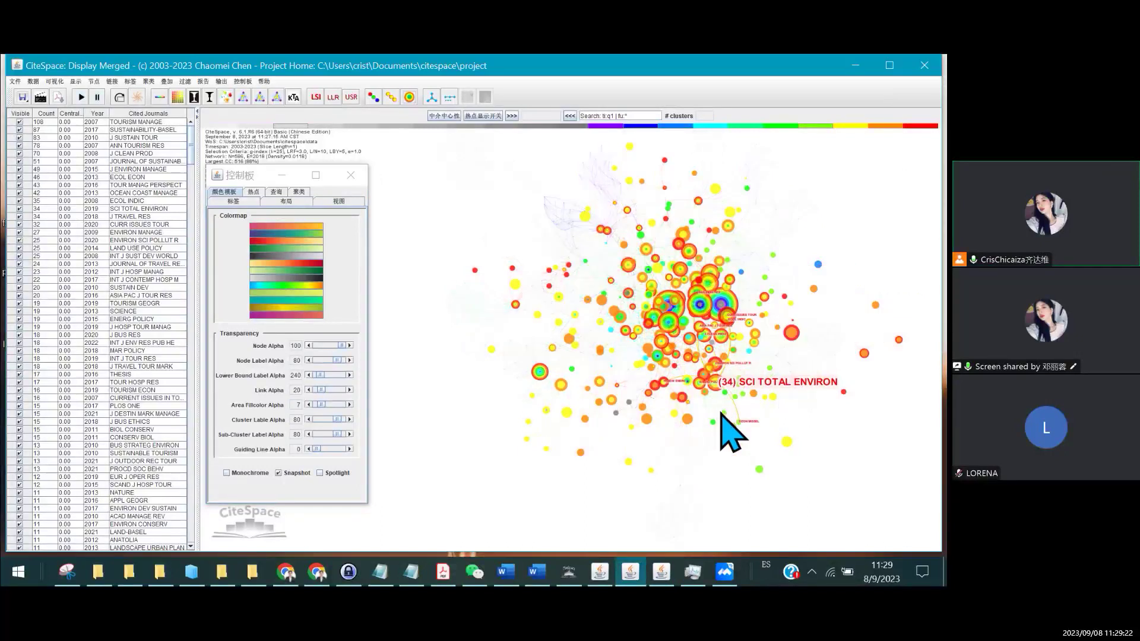
{"action": "left_click_drag", "start_coordinate": [719, 412], "coordinate": [724, 441]}
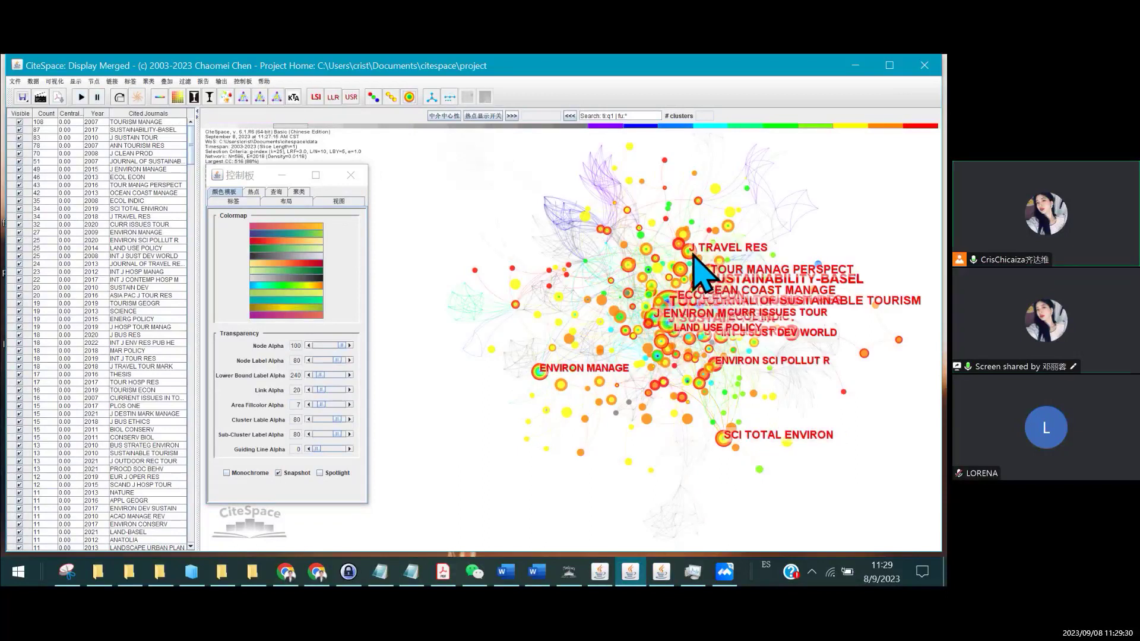
{"action": "left_click_drag", "start_coordinate": [690, 248], "coordinate": [713, 234]}
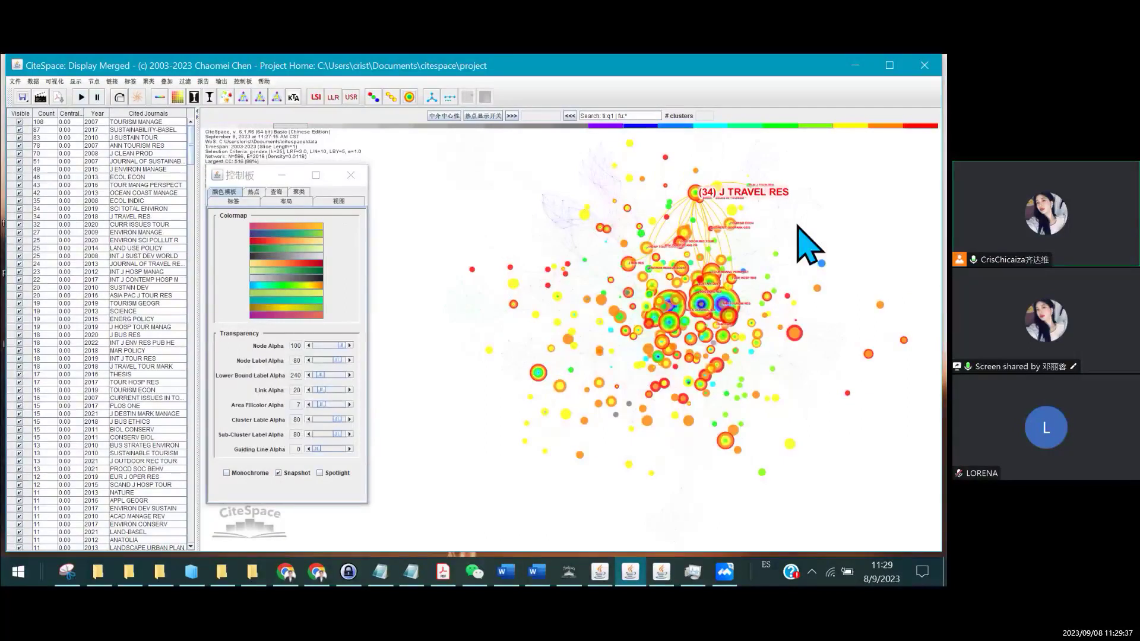
{"action": "left_click", "coordinate": [715, 276]}
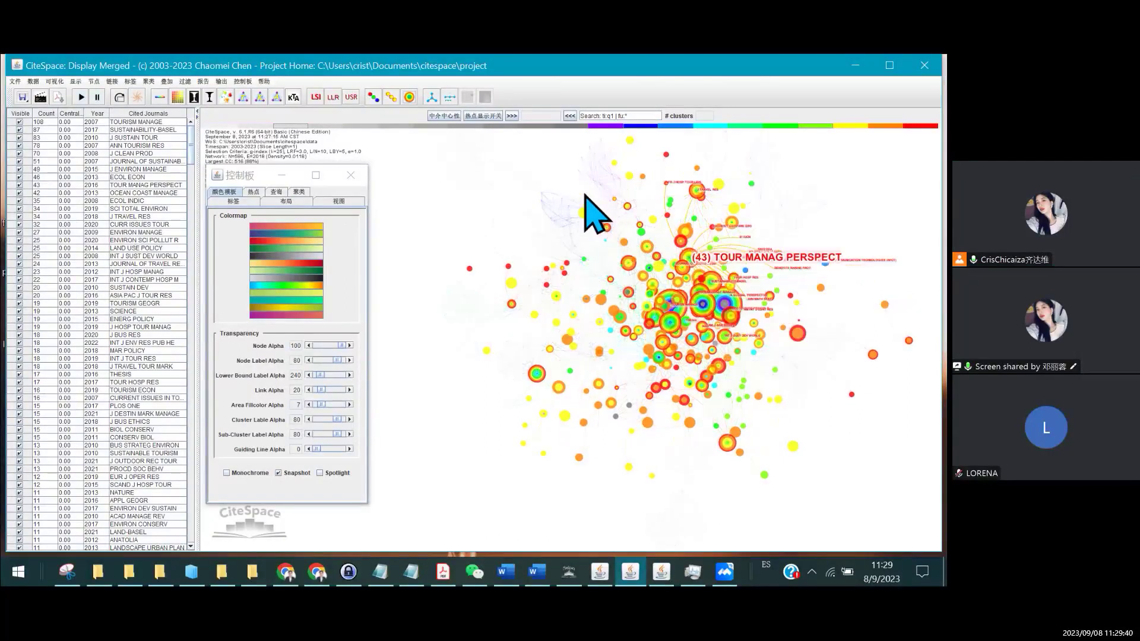
{"action": "left_click_drag", "start_coordinate": [696, 257], "coordinate": [589, 192]}
{"action": "mouse_move", "coordinate": [676, 191]}
{"action": "left_mouse_down"}
{"action": "mouse_move", "coordinate": [820, 191]}
{"action": "mouse_move", "coordinate": [816, 208]}
{"action": "left_mouse_up"}
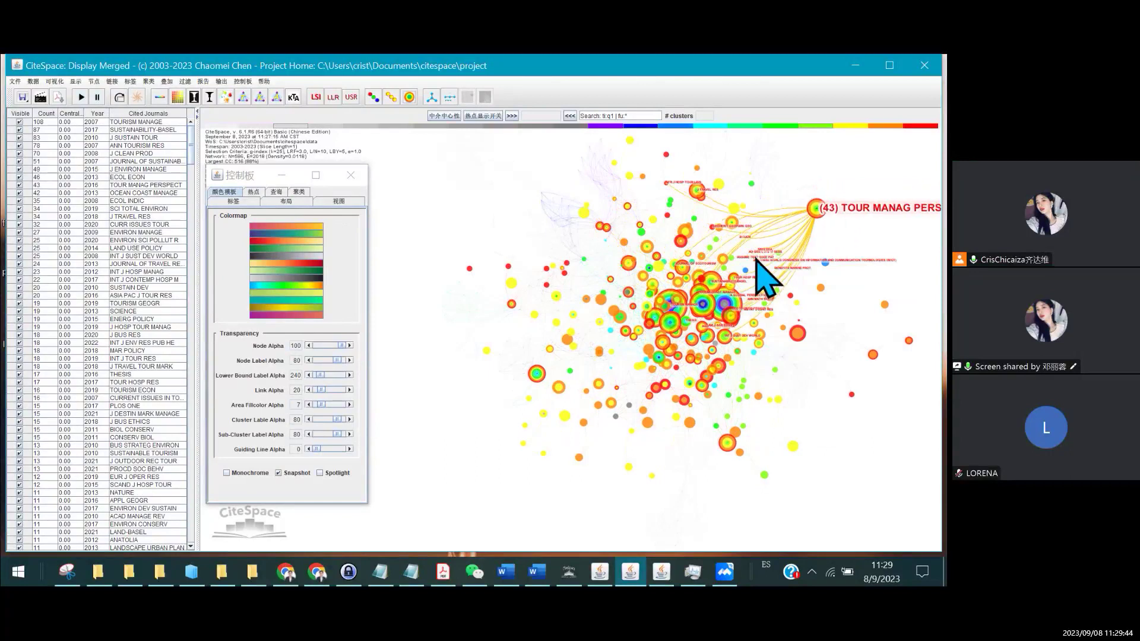
{"action": "left_click", "coordinate": [727, 305]}
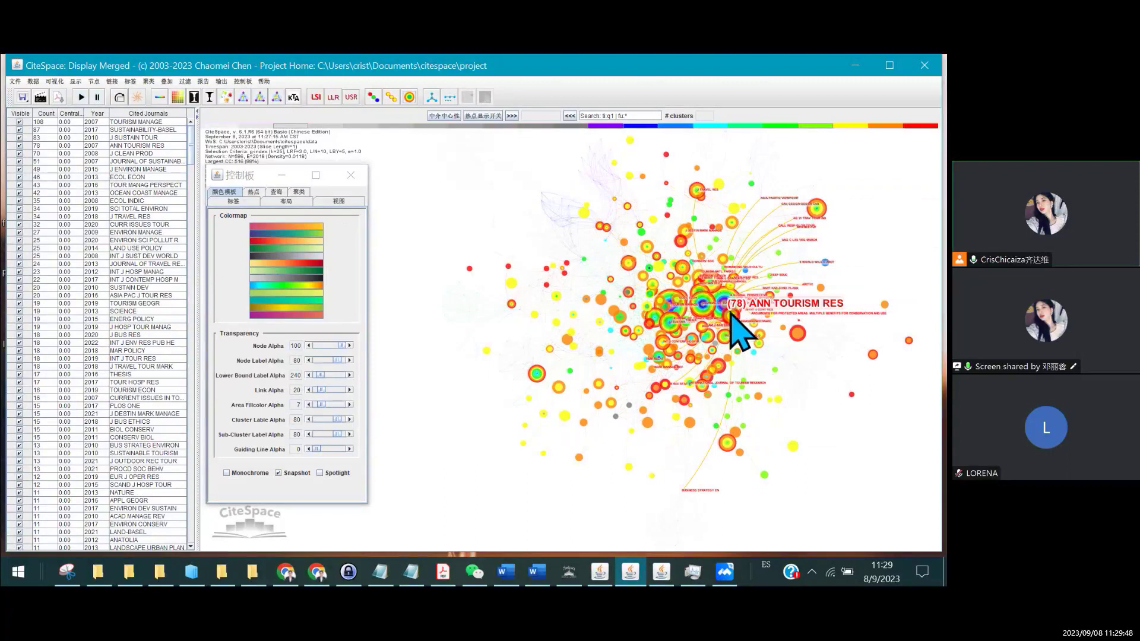
{"action": "left_click_drag", "start_coordinate": [728, 305], "coordinate": [837, 283]}
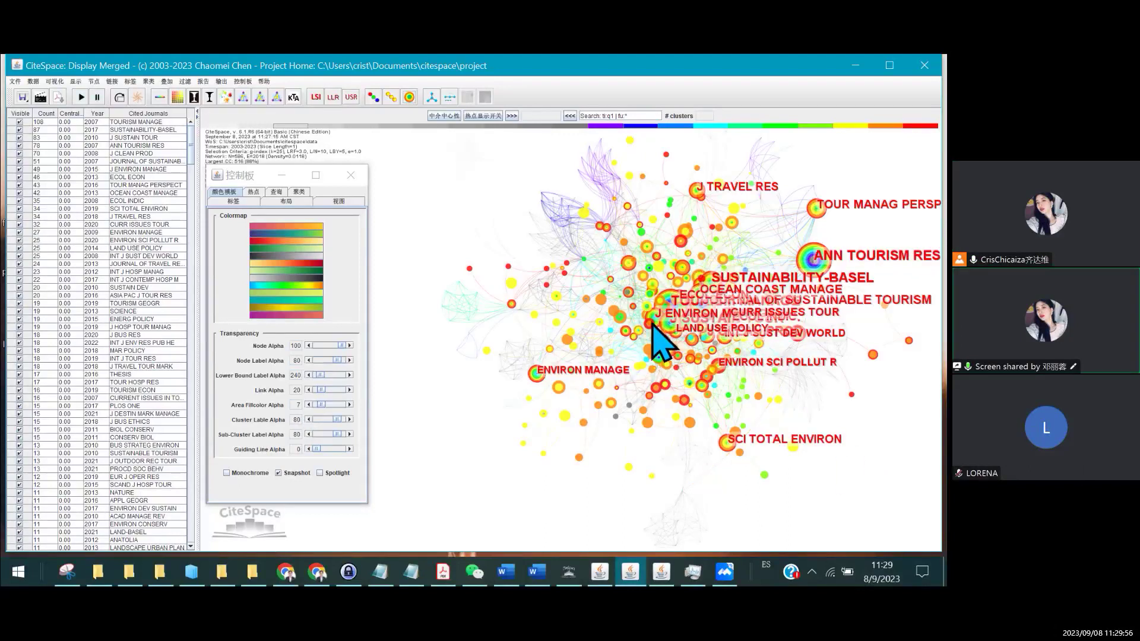
{"action": "mouse_move", "coordinate": [704, 385]}
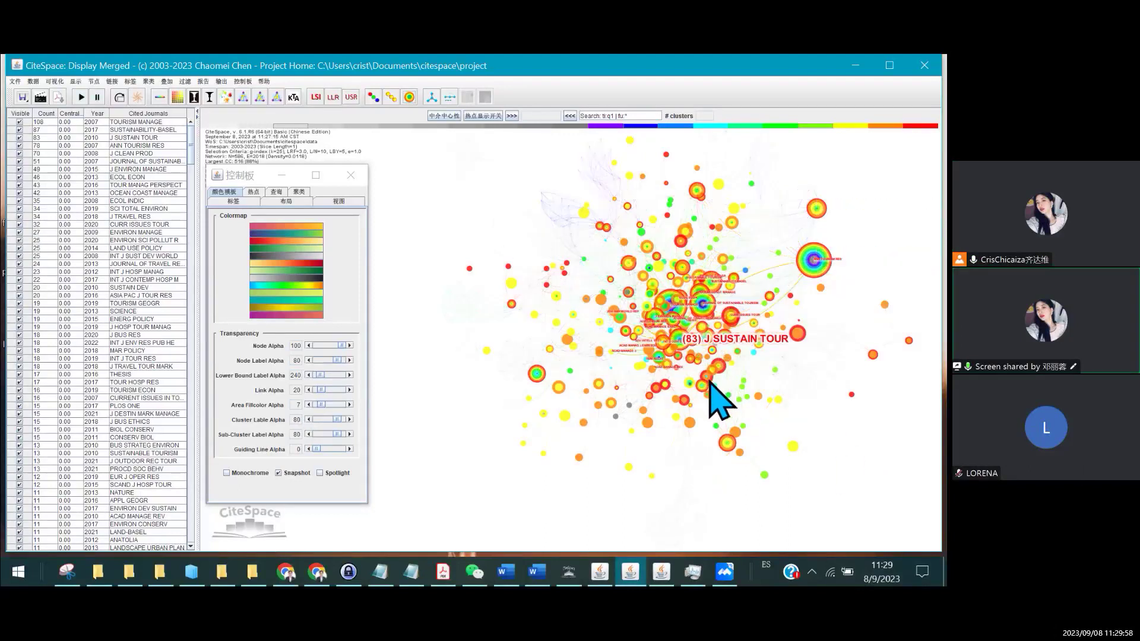
{"action": "left_click_drag", "start_coordinate": [732, 394], "coordinate": [734, 400]}
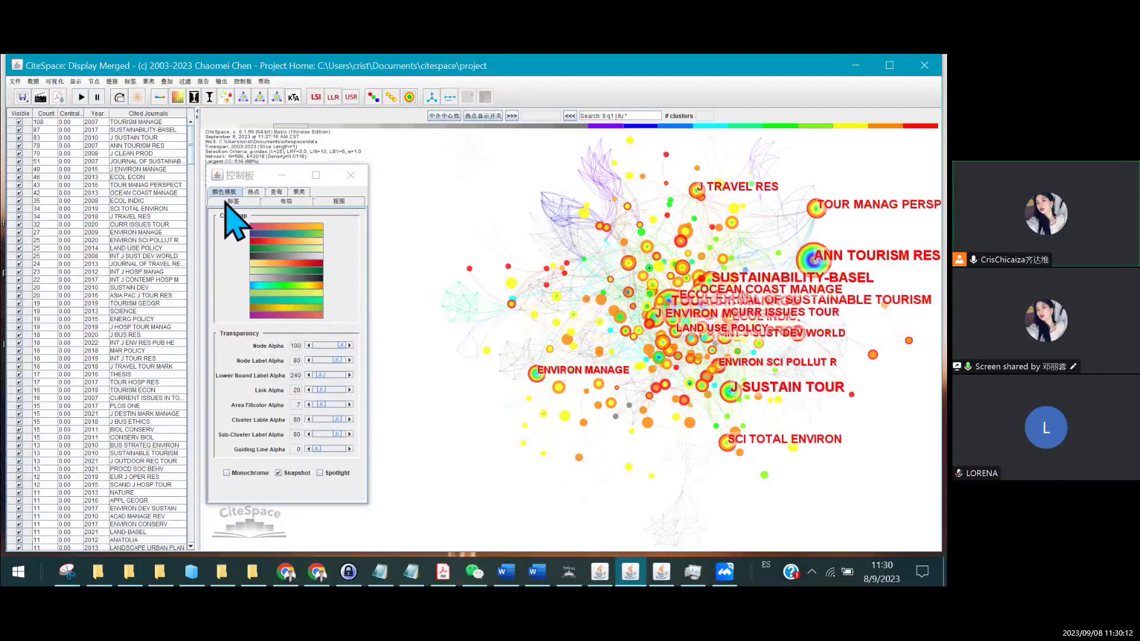
In Labels settings, set overlay label font size to 11 and node label font size to 3.
{"action": "left_click", "coordinate": [230, 202]}
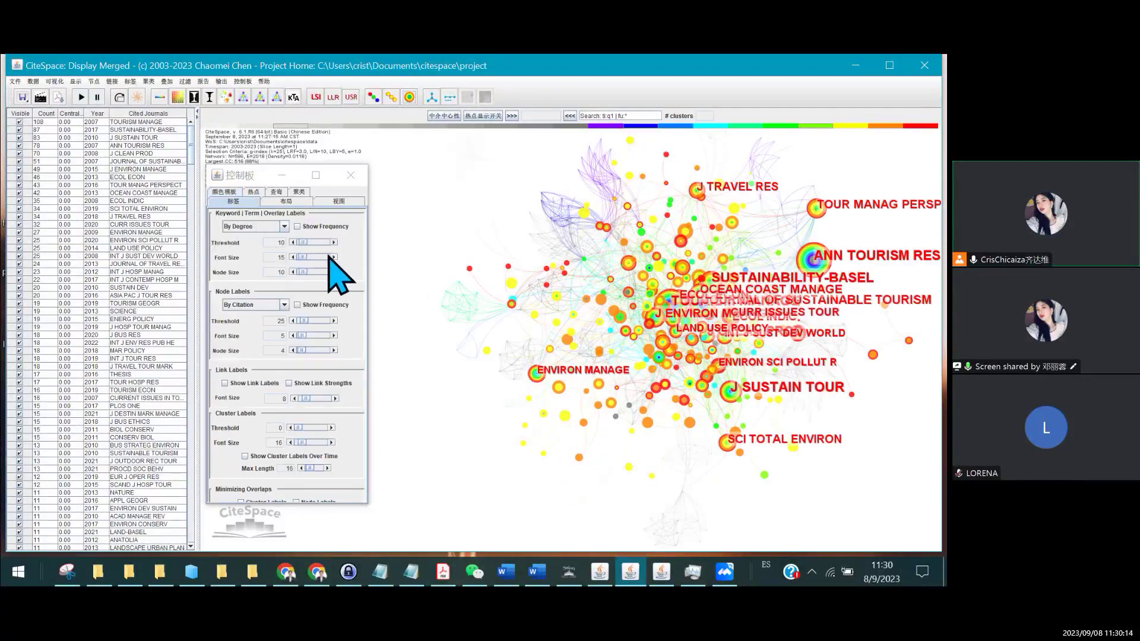
{"action": "left_click", "coordinate": [294, 257]}
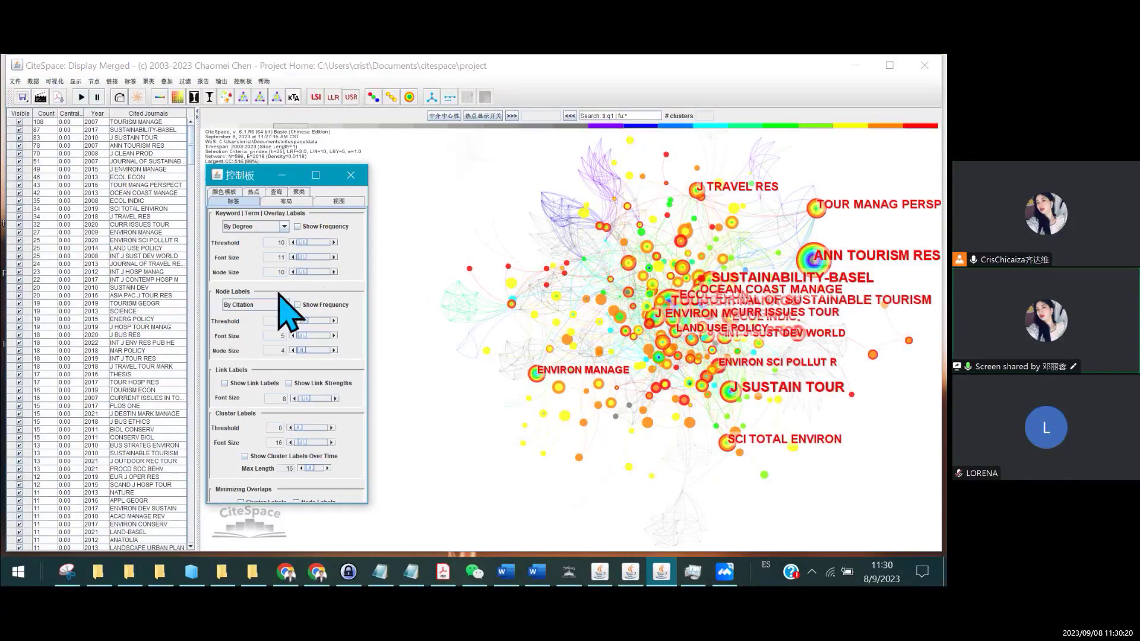
{"action": "left_click", "coordinate": [294, 336]}
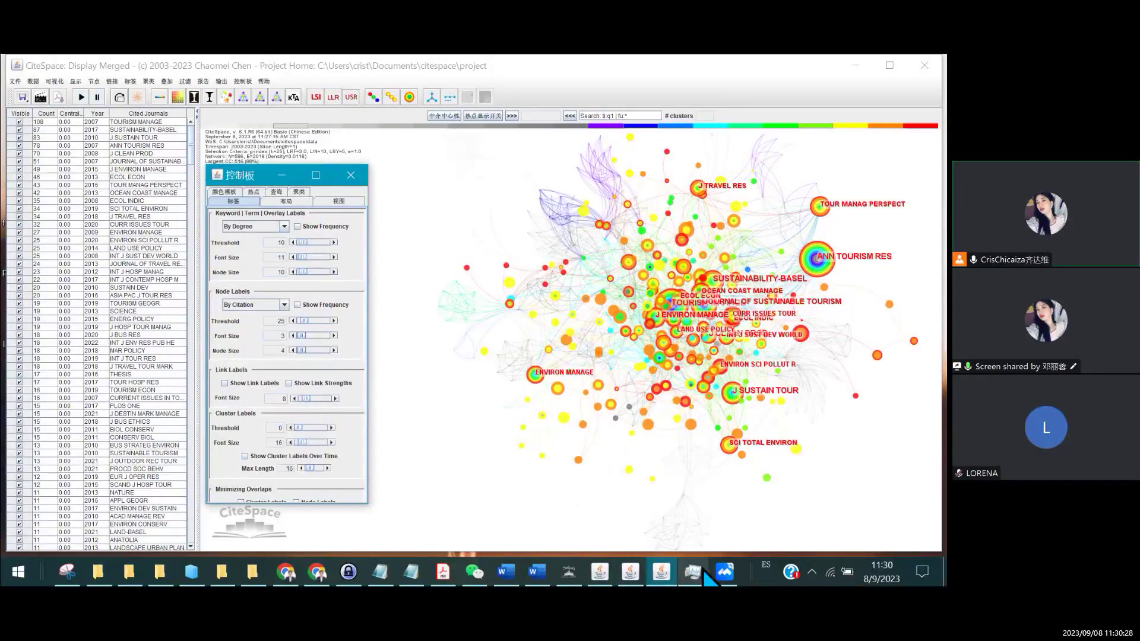
Bring the Word manuscript window to the front.
{"action": "left_click", "coordinate": [537, 571]}
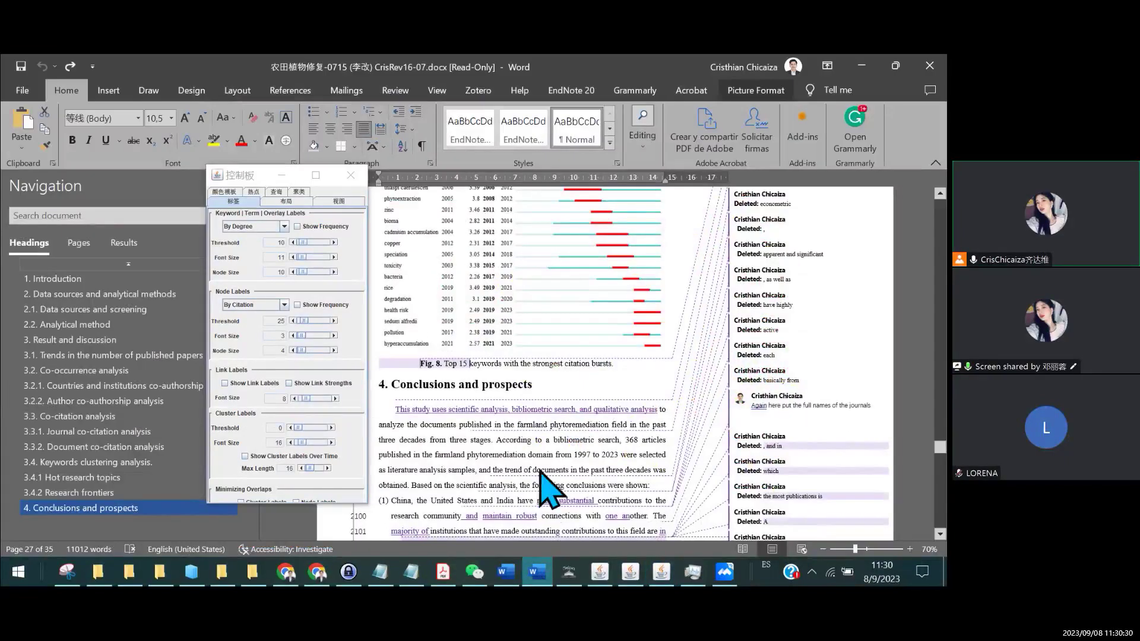
{"action": "scroll", "coordinate": [587, 356], "scroll_direction": "up", "scroll_amount": 3}
{"action": "scroll", "coordinate": [586, 357], "scroll_direction": "up", "scroll_amount": 4}
{"action": "scroll", "coordinate": [586, 356], "scroll_direction": "up", "scroll_amount": 4}
{"action": "scroll", "coordinate": [587, 351], "scroll_direction": "up", "scroll_amount": 4}
{"action": "scroll", "coordinate": [586, 351], "scroll_direction": "up", "scroll_amount": 4}
{"action": "scroll", "coordinate": [586, 352], "scroll_direction": "up", "scroll_amount": 4}
{"action": "scroll", "coordinate": [586, 352], "scroll_direction": "up", "scroll_amount": 4}
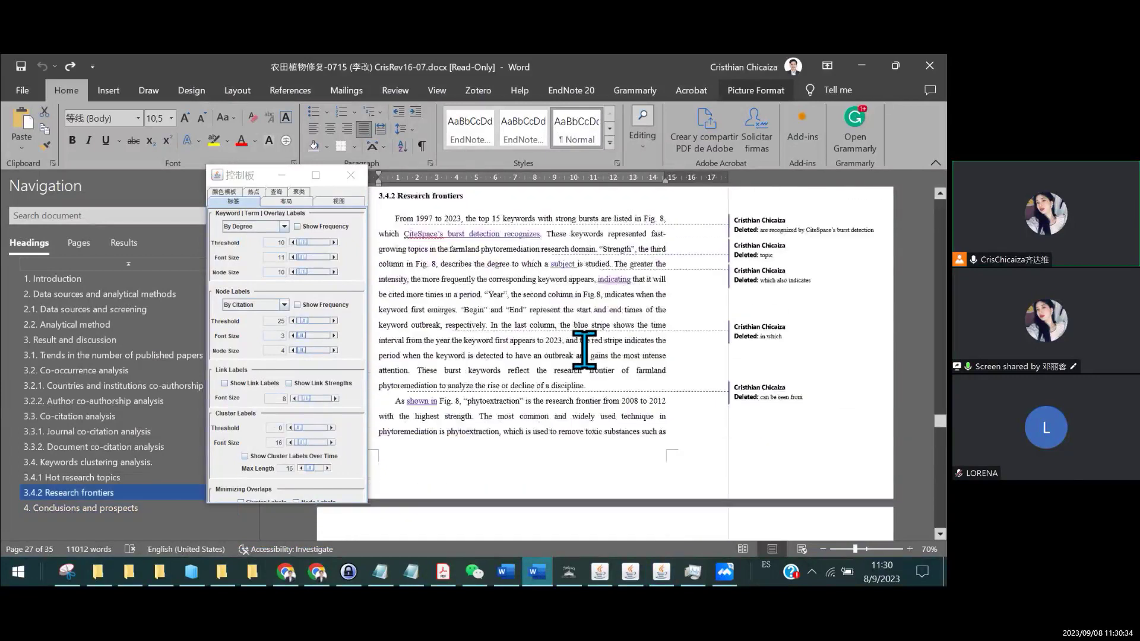
{"action": "scroll", "coordinate": [584, 350], "scroll_direction": "up", "scroll_amount": 4}
{"action": "scroll", "coordinate": [584, 350], "scroll_direction": "up", "scroll_amount": 4}
{"action": "scroll", "coordinate": [584, 350], "scroll_direction": "up", "scroll_amount": 4}
{"action": "scroll", "coordinate": [623, 339], "scroll_direction": "up", "scroll_amount": 4}
{"action": "scroll", "coordinate": [624, 339], "scroll_direction": "up", "scroll_amount": 5}
{"action": "scroll", "coordinate": [623, 338], "scroll_direction": "up", "scroll_amount": 4}
{"action": "scroll", "coordinate": [623, 338], "scroll_direction": "up", "scroll_amount": 4}
{"action": "scroll", "coordinate": [941, 311], "scroll_direction": "up", "scroll_amount": 4}
{"action": "scroll", "coordinate": [941, 312], "scroll_direction": "up", "scroll_amount": 4}
{"action": "scroll", "coordinate": [940, 312], "scroll_direction": "up", "scroll_amount": 4}
{"action": "scroll", "coordinate": [940, 311], "scroll_direction": "up", "scroll_amount": 4}
{"action": "scroll", "coordinate": [942, 312], "scroll_direction": "up", "scroll_amount": 5}
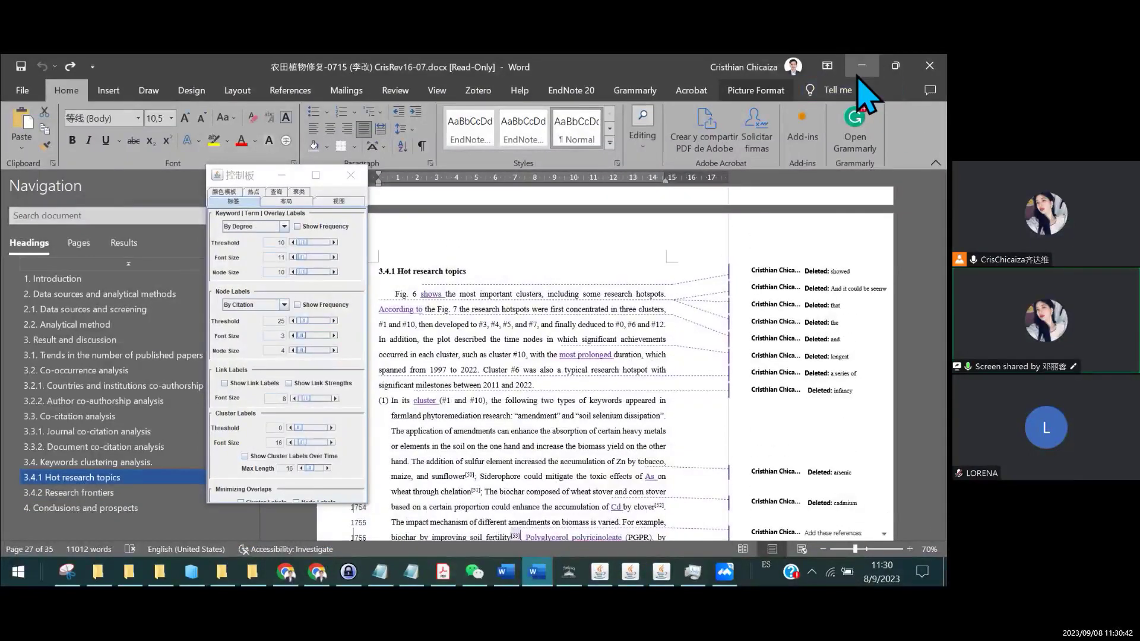
Reposition CURR ISSUES TOUR, SUSTAINABILITY-BASEL, HABITAT INT, JOURNAL OF SUSTAINABLE TOURISM and TOURISM MANAGE nodes.
{"action": "left_click", "coordinate": [862, 65]}
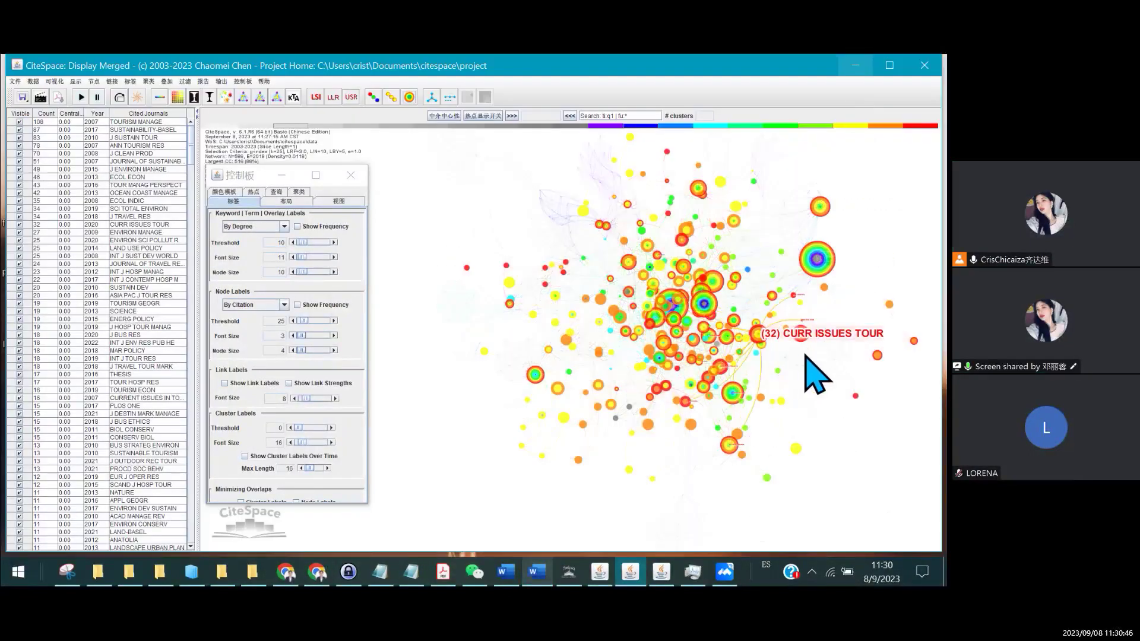
{"action": "left_click_drag", "start_coordinate": [825, 360], "coordinate": [828, 396]}
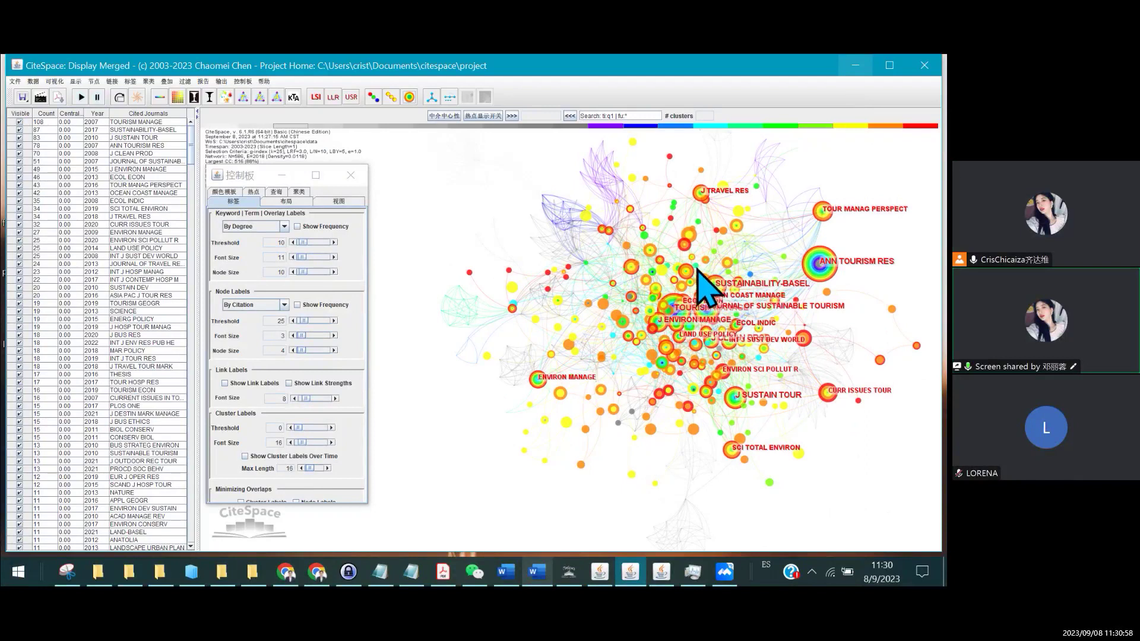
{"action": "left_click_drag", "start_coordinate": [682, 242], "coordinate": [664, 224]}
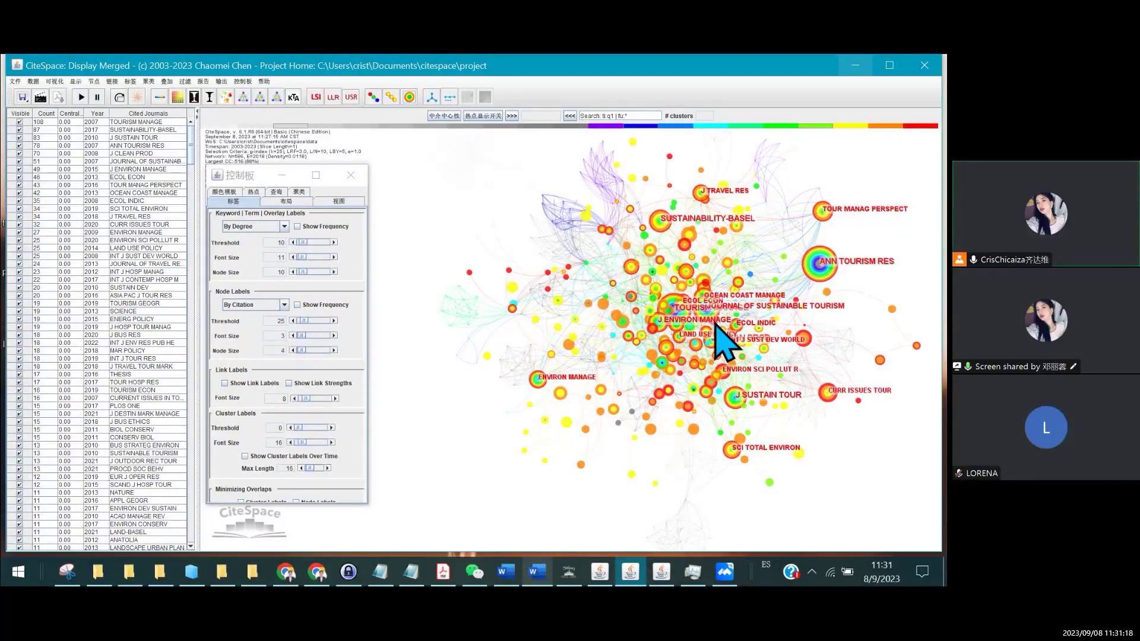
{"action": "left_click", "coordinate": [683, 309]}
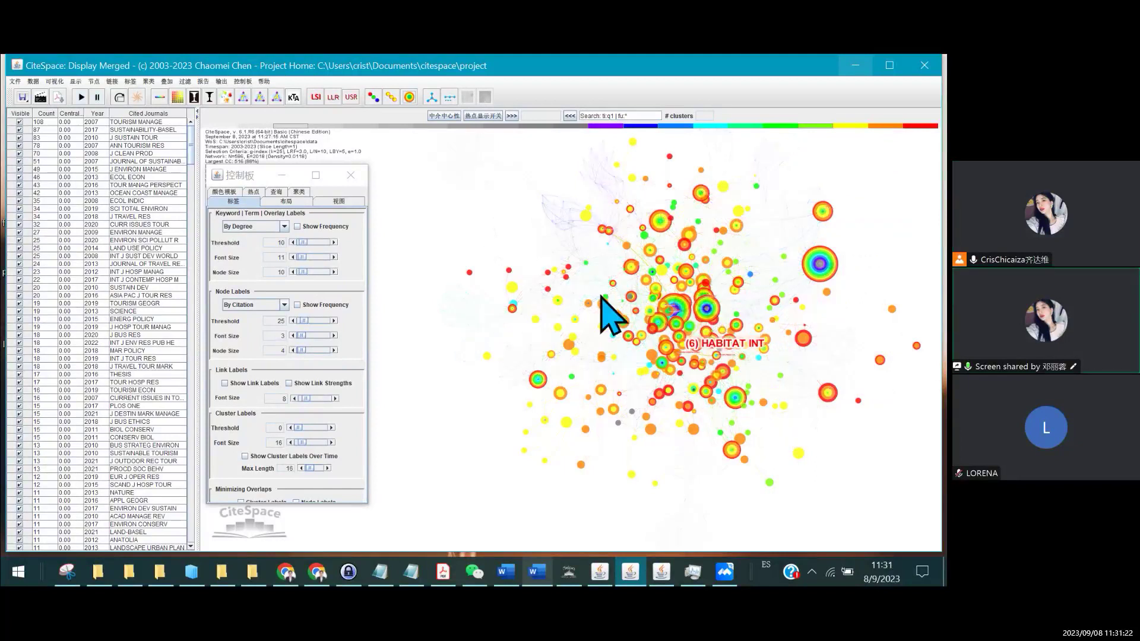
{"action": "left_click_drag", "start_coordinate": [594, 285], "coordinate": [549, 251]}
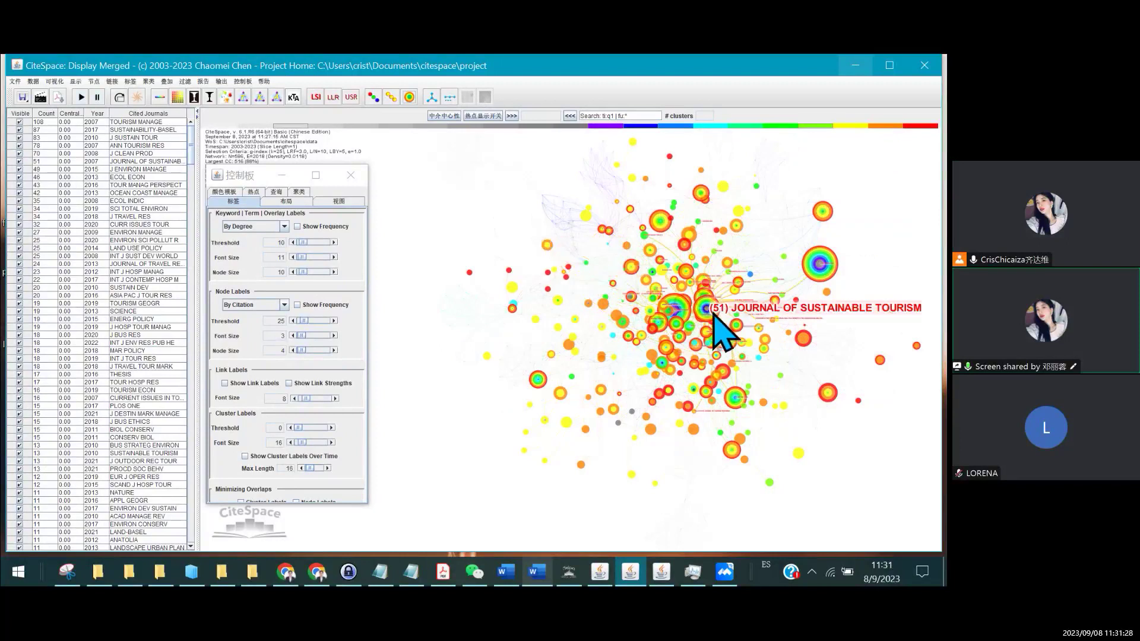
{"action": "left_click_drag", "start_coordinate": [708, 308], "coordinate": [802, 322]}
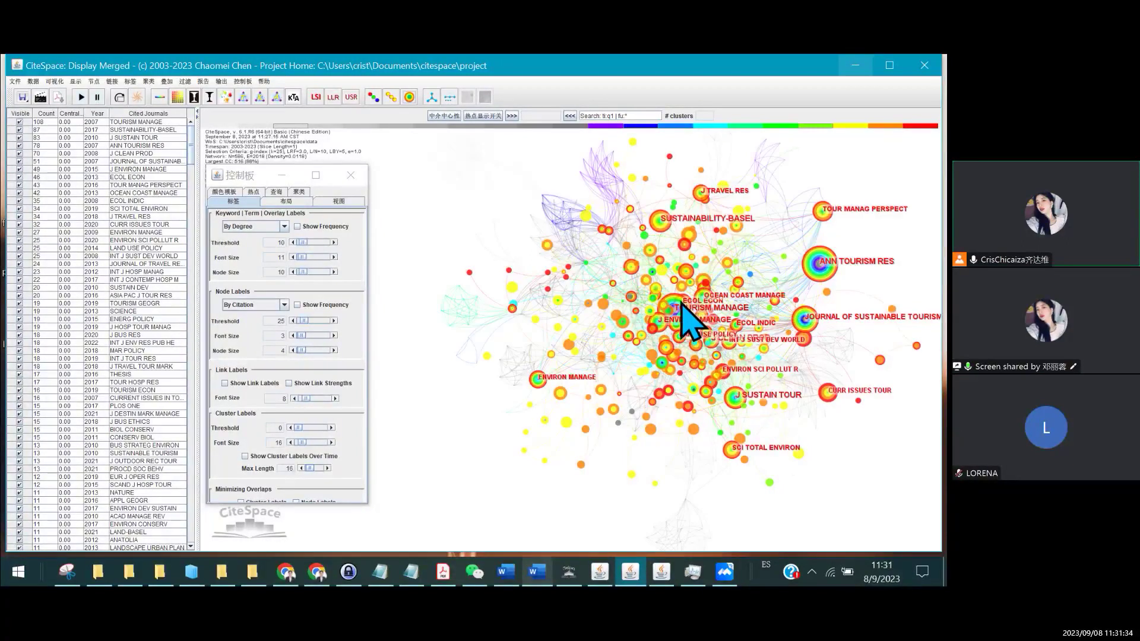
{"action": "left_click_drag", "start_coordinate": [673, 312], "coordinate": [594, 253]}
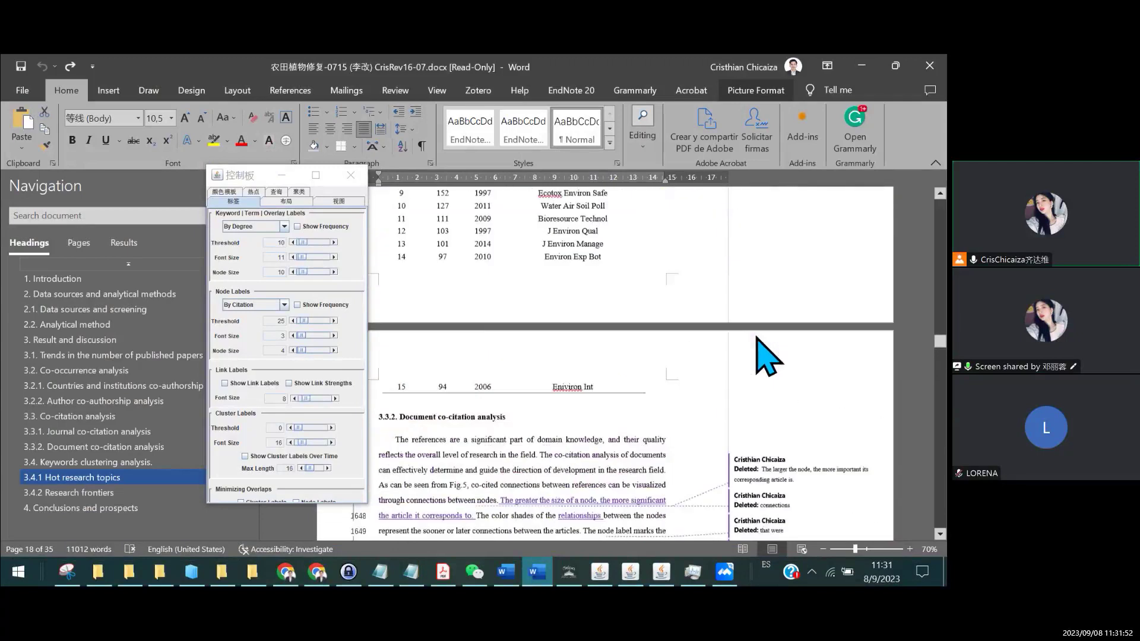
{"action": "scroll", "coordinate": [764, 354], "scroll_direction": "up", "scroll_amount": 5}
{"action": "scroll", "coordinate": [764, 354], "scroll_direction": "up", "scroll_amount": 2}
{"action": "scroll", "coordinate": [764, 355], "scroll_direction": "up", "scroll_amount": 2}
{"action": "scroll", "coordinate": [764, 354], "scroll_direction": "up", "scroll_amount": 3}
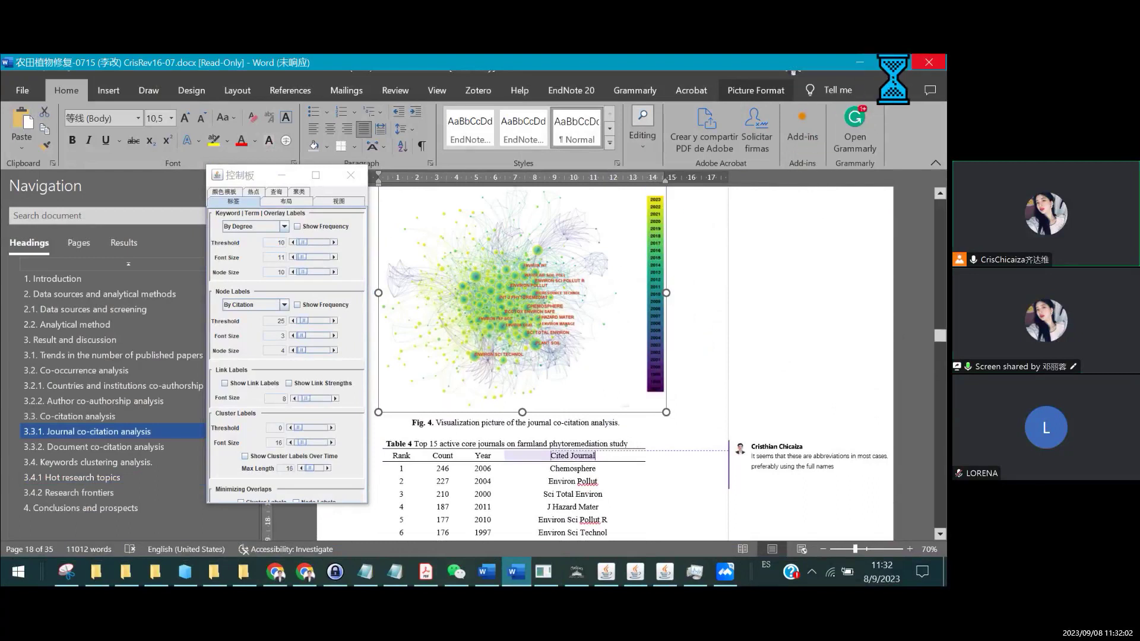
Leave Fig. 4 in the Word manuscript and bring the CiteSpace tourism journal network forward.
{"action": "key", "text": "alt+Tab"}
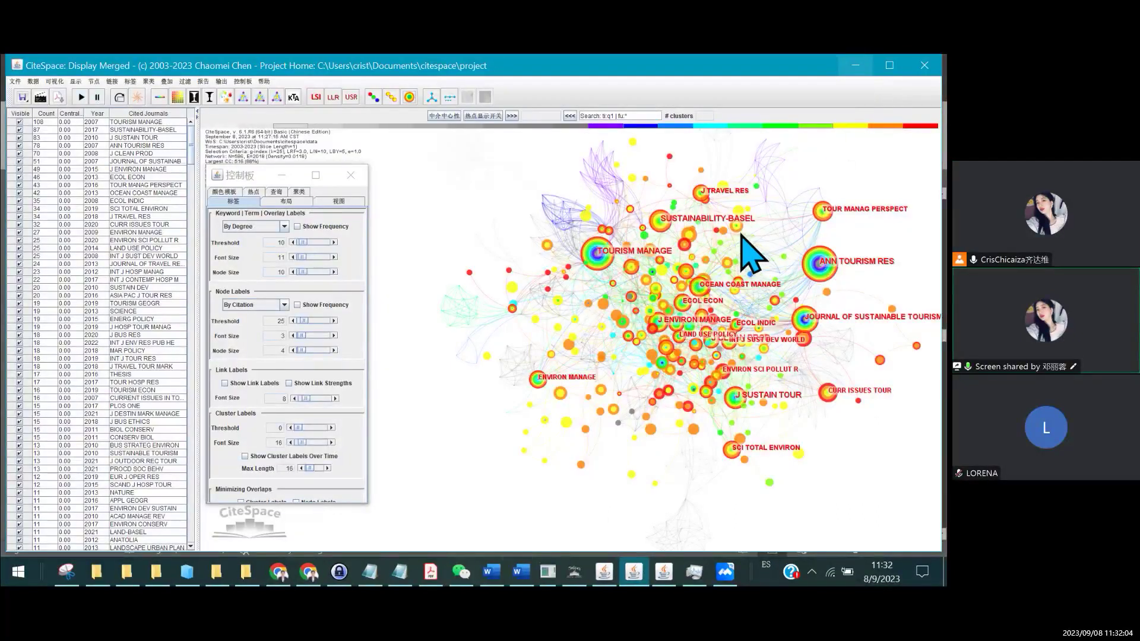
Drag ECOL INDIC, J ENVIRON MANAGE and OCEAN COAST MANAGE up-left, away from the central cluster.
{"action": "left_click", "coordinate": [739, 327]}
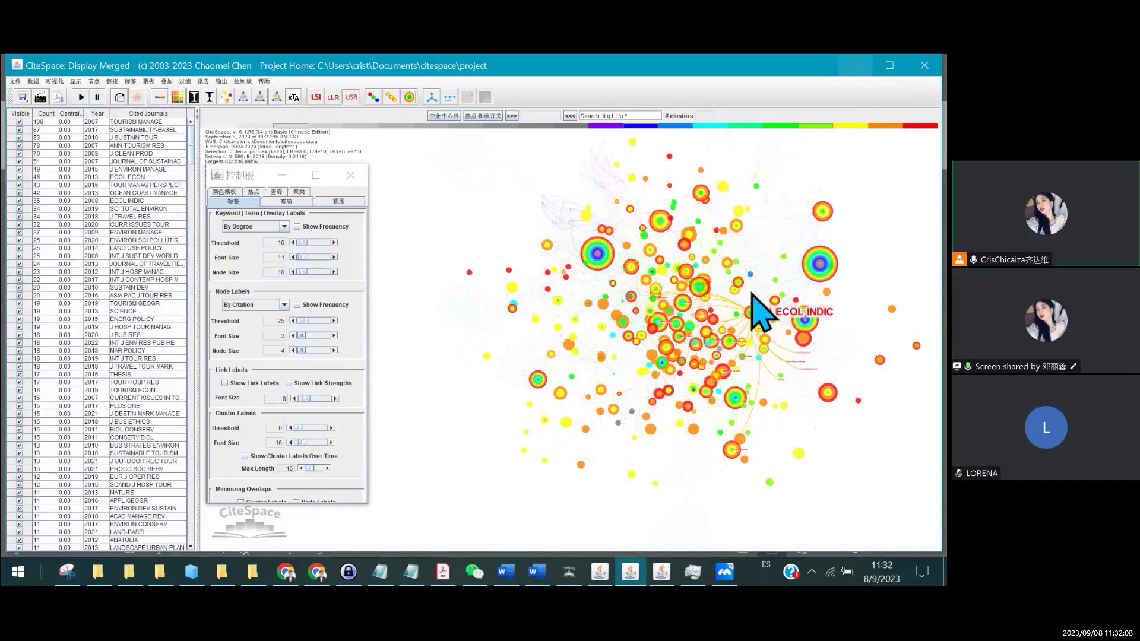
{"action": "left_click_drag", "start_coordinate": [752, 295], "coordinate": [751, 290]}
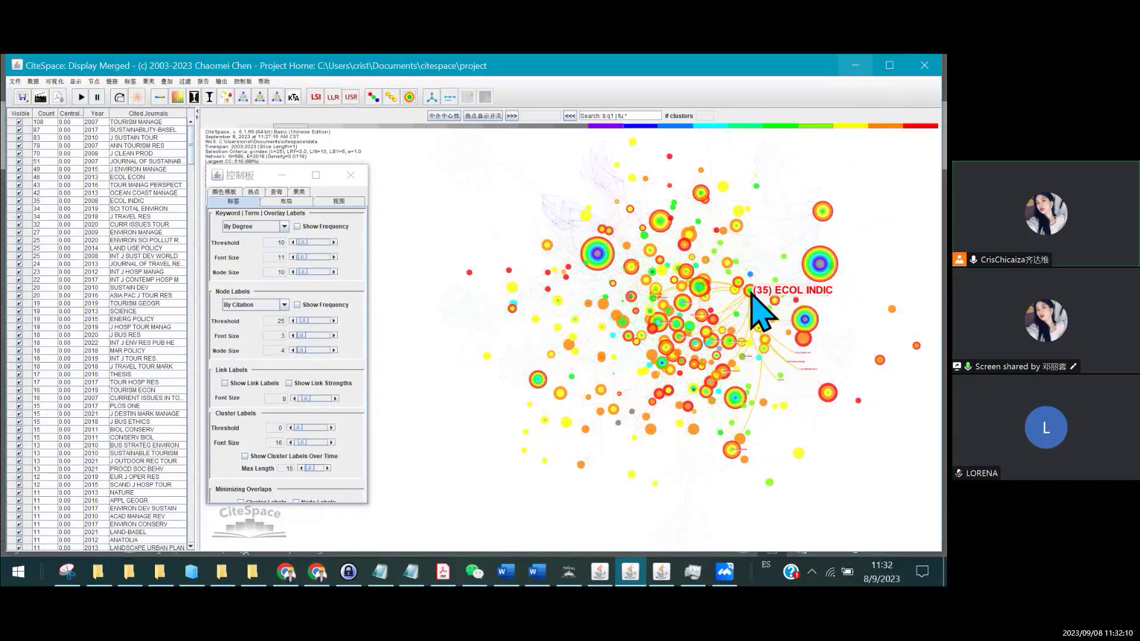
{"action": "left_click", "coordinate": [671, 443]}
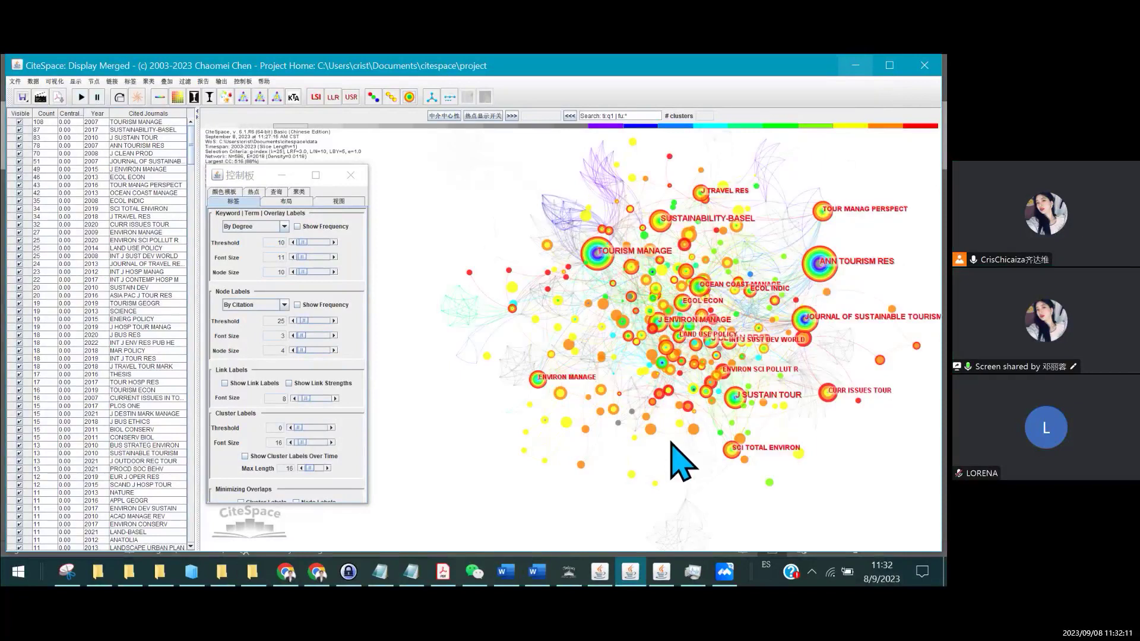
{"action": "left_click", "coordinate": [664, 321]}
{"action": "left_click_drag", "start_coordinate": [664, 320], "coordinate": [614, 312]}
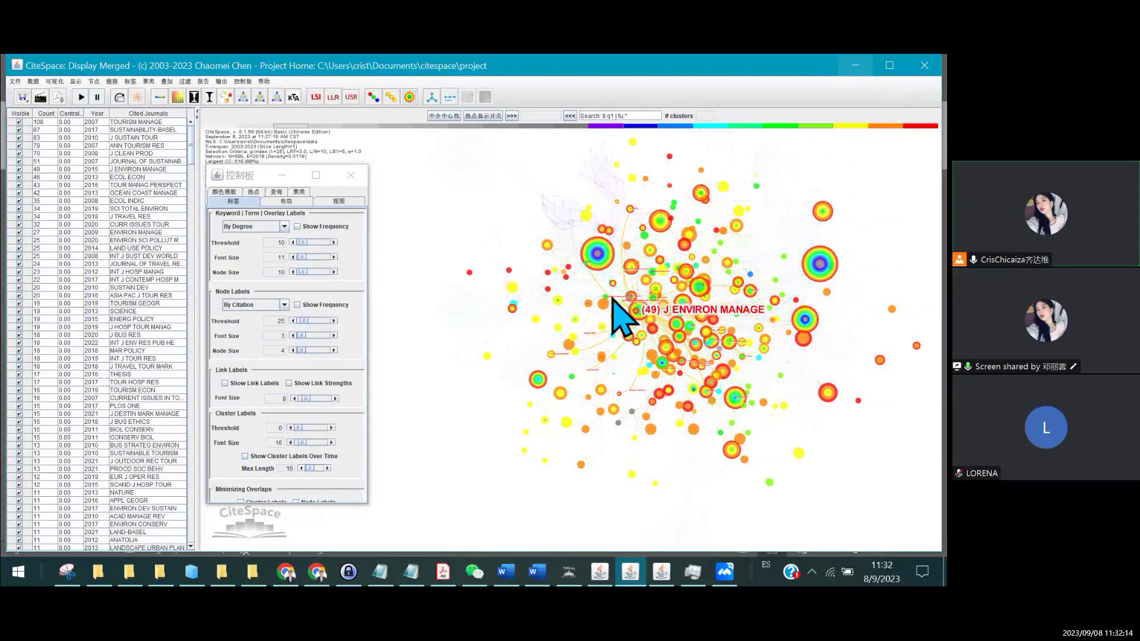
{"action": "left_click", "coordinate": [663, 516]}
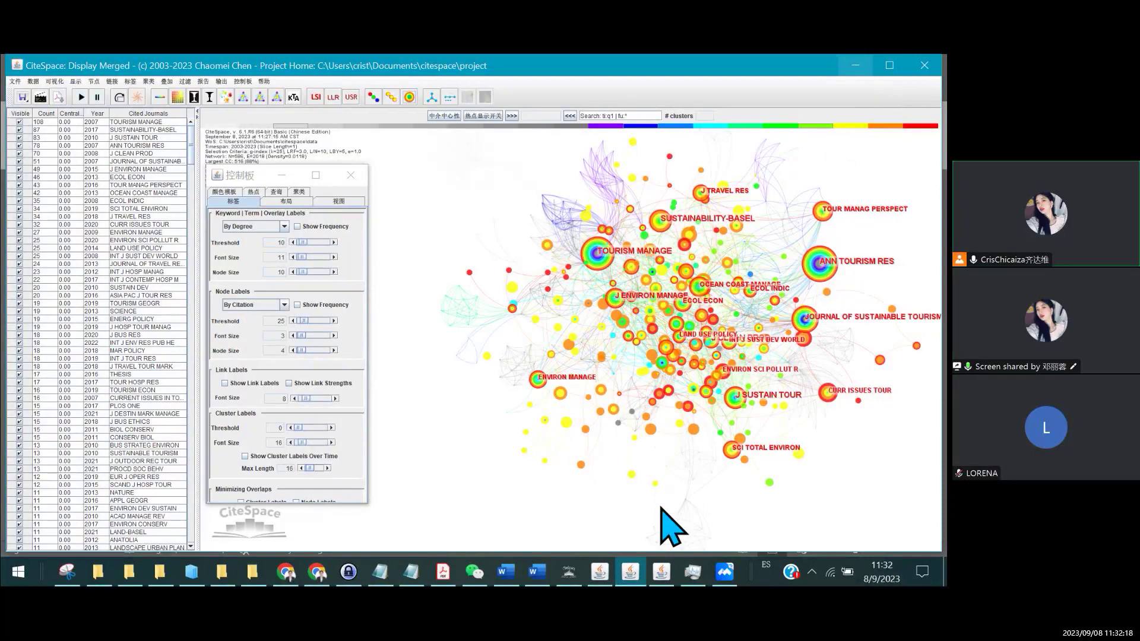
{"action": "left_click", "coordinate": [704, 295]}
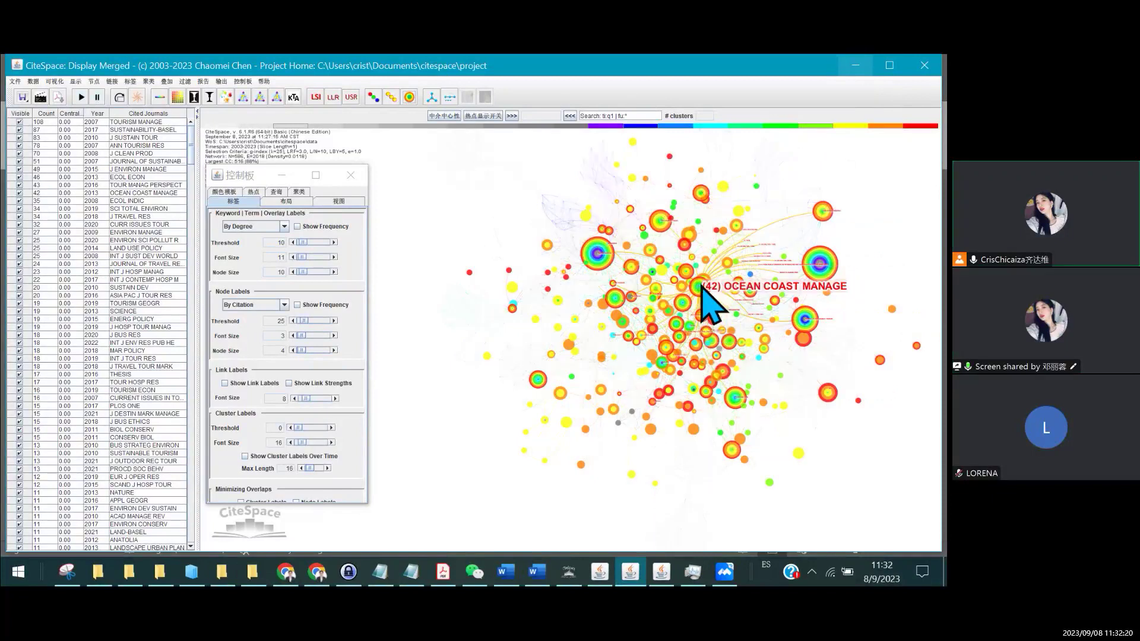
{"action": "left_click_drag", "start_coordinate": [704, 296], "coordinate": [682, 266]}
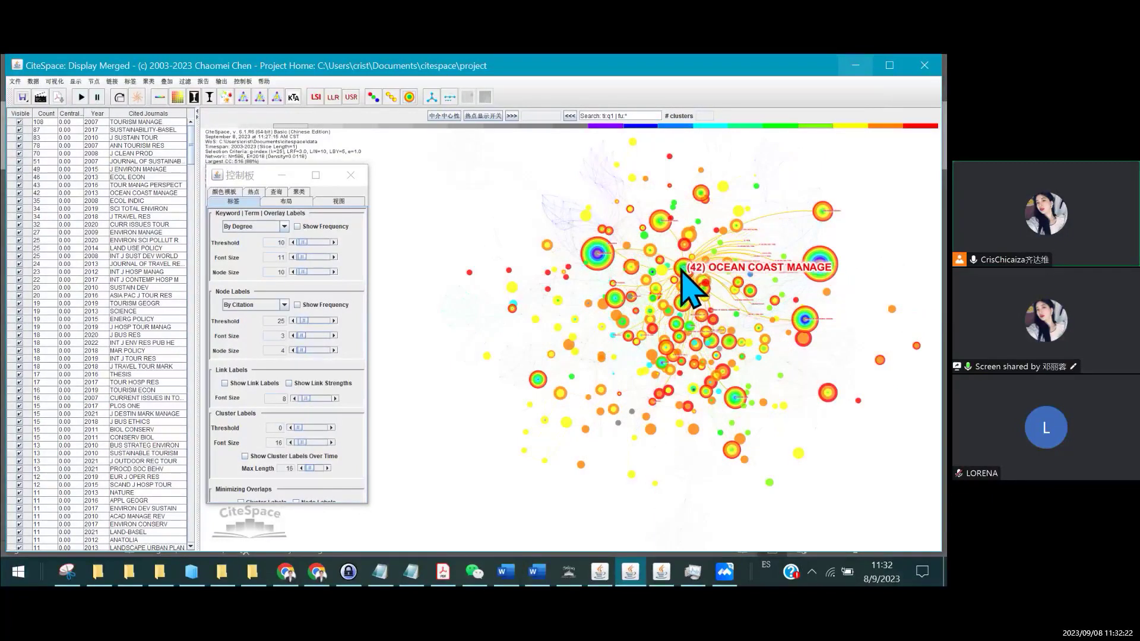
{"action": "left_click_drag", "start_coordinate": [681, 270], "coordinate": [666, 270]}
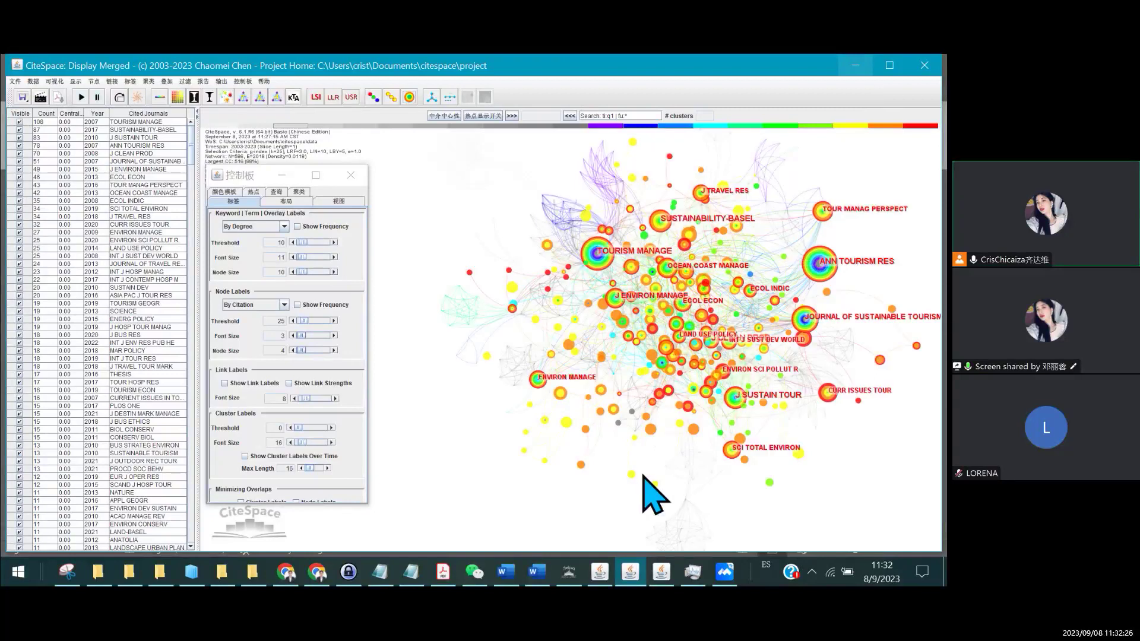
Inspect J CLEAN PROD, INT J SUST DEV WORLD and ENVIRON SCI POLLUT R, deselecting after each.
{"action": "left_click", "coordinate": [718, 350]}
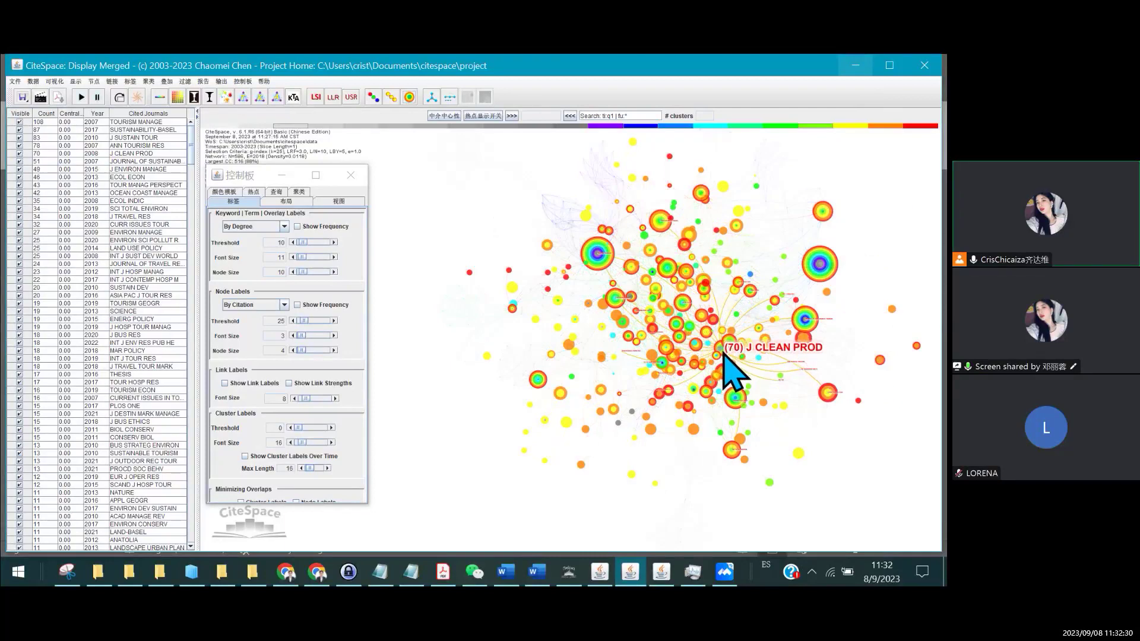
{"action": "left_click", "coordinate": [663, 526]}
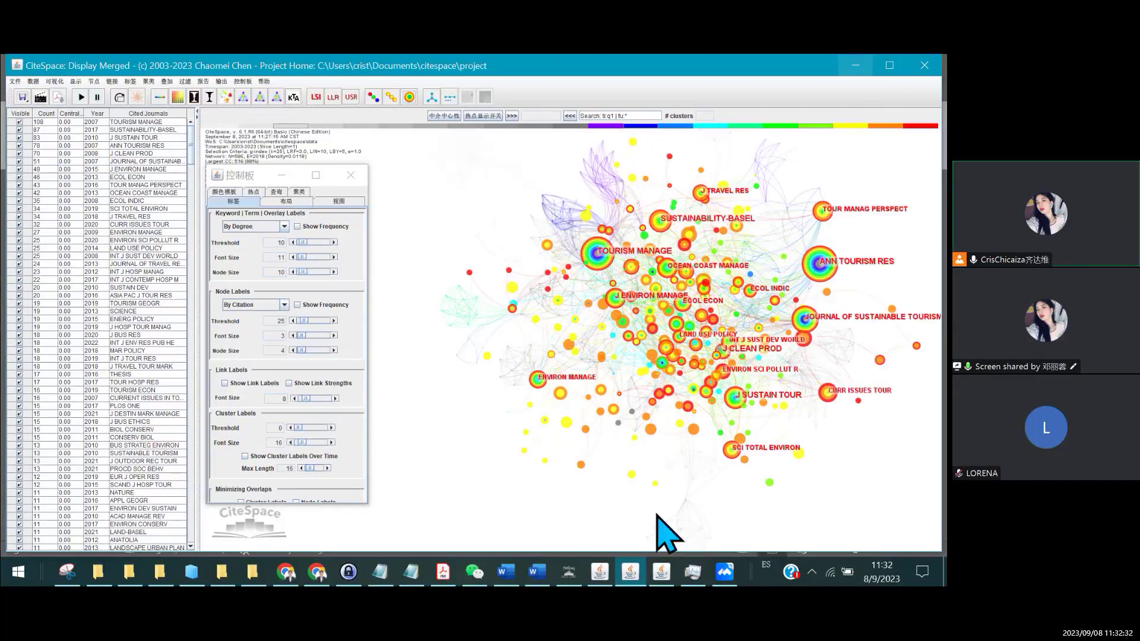
{"action": "left_click", "coordinate": [728, 356]}
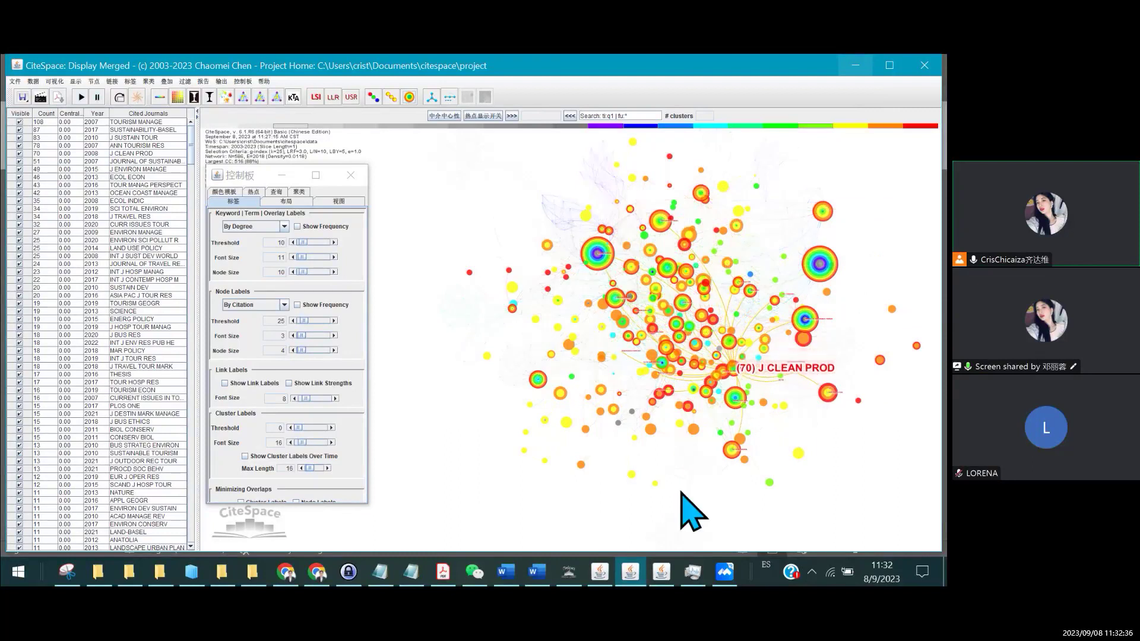
{"action": "left_click", "coordinate": [686, 522]}
{"action": "left_click", "coordinate": [733, 350]}
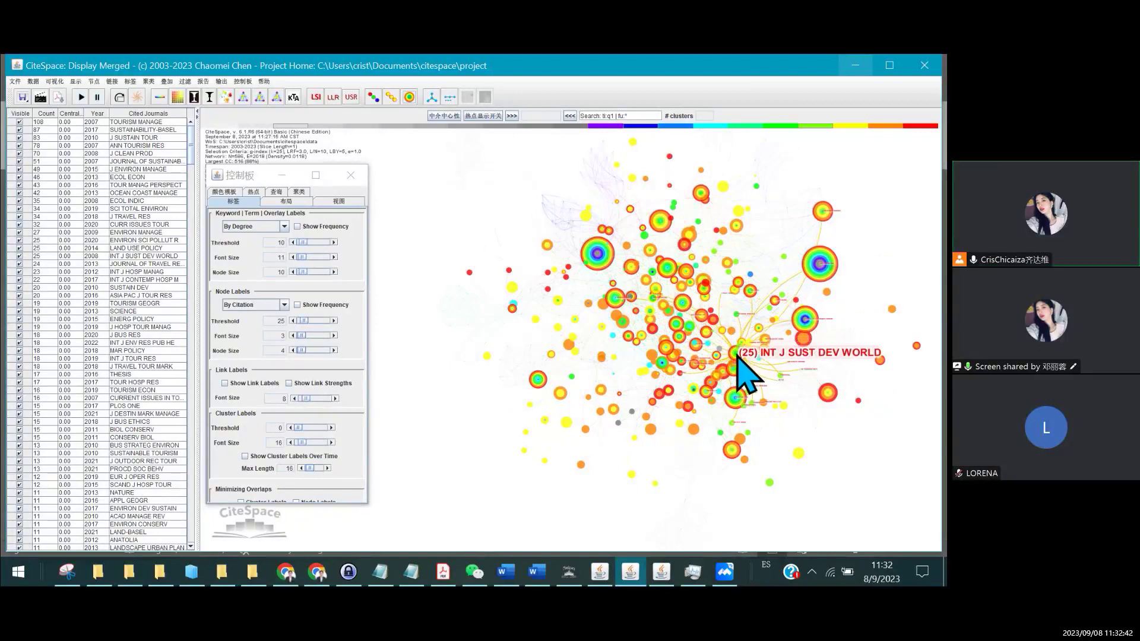
{"action": "left_click", "coordinate": [853, 499]}
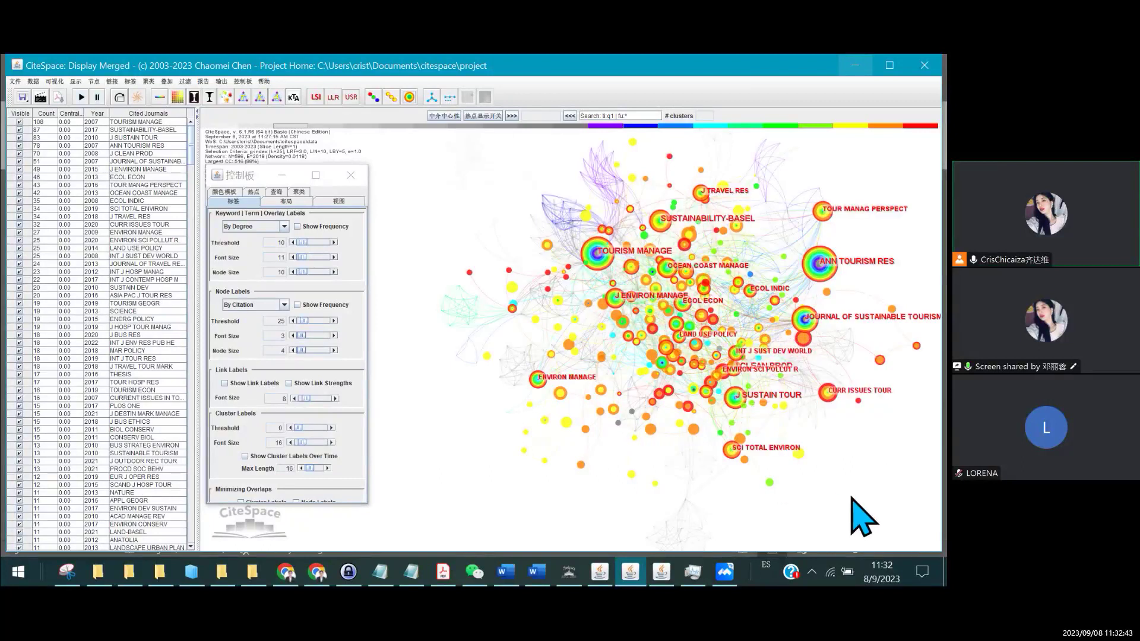
{"action": "left_click", "coordinate": [730, 376]}
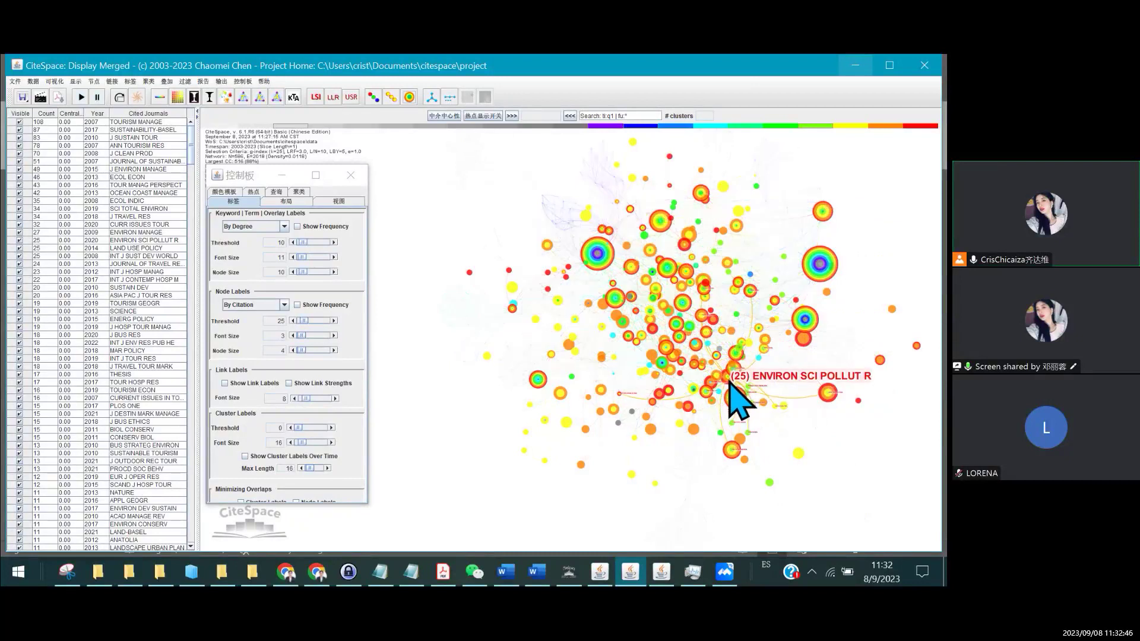
{"action": "left_click", "coordinate": [708, 517]}
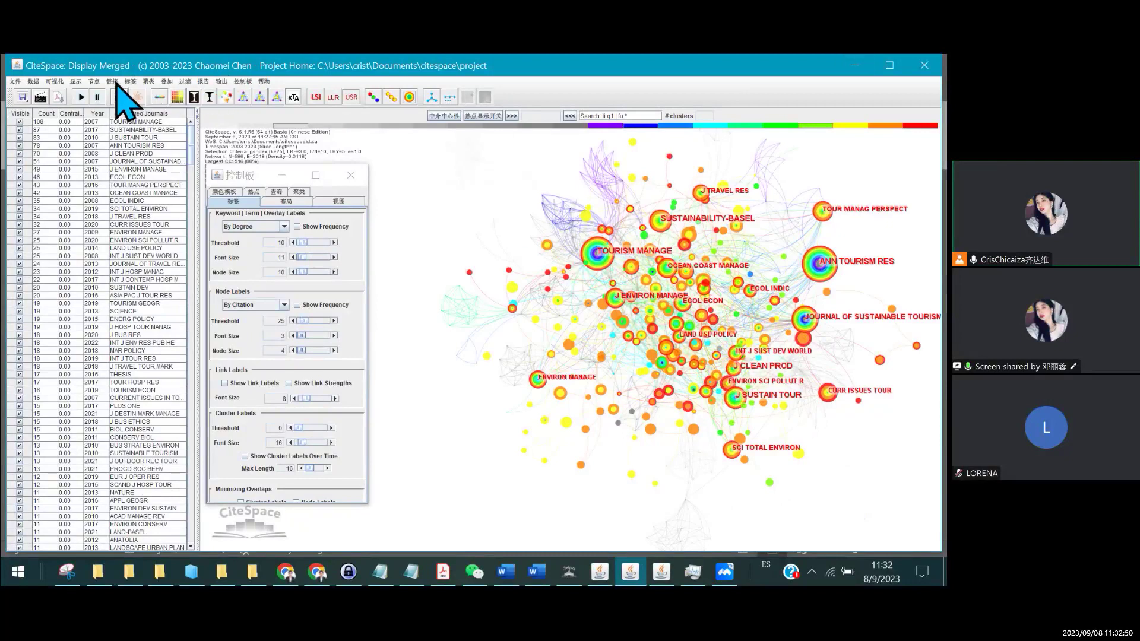
Open the 节点 (Node) menu above the journal network.
{"action": "left_click", "coordinate": [95, 81]}
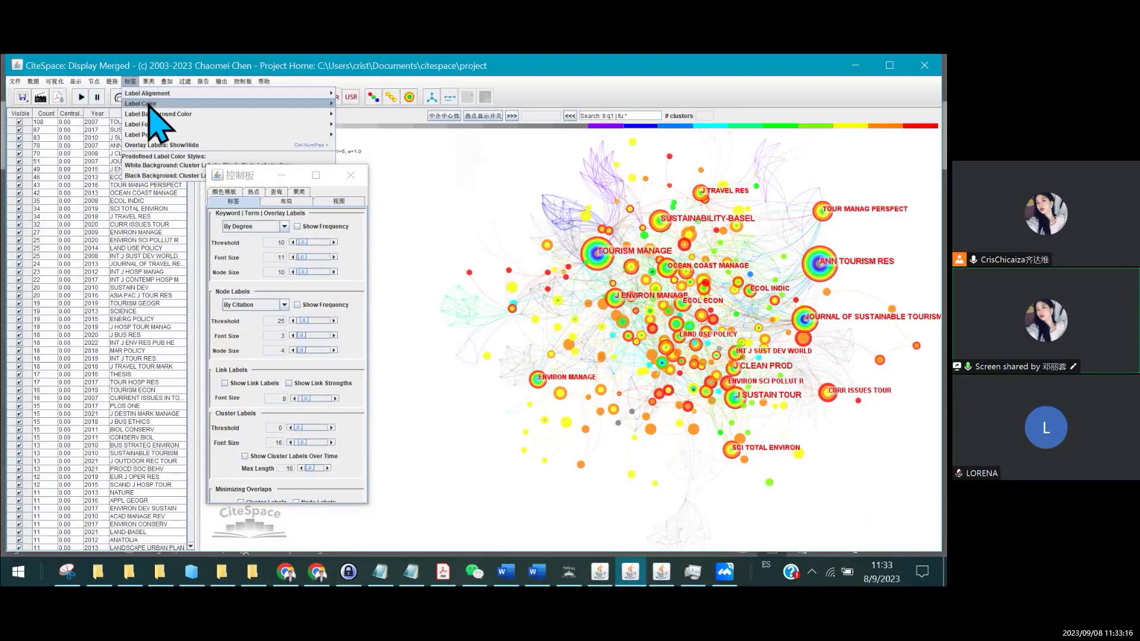
{"action": "mouse_move", "coordinate": [146, 104]}
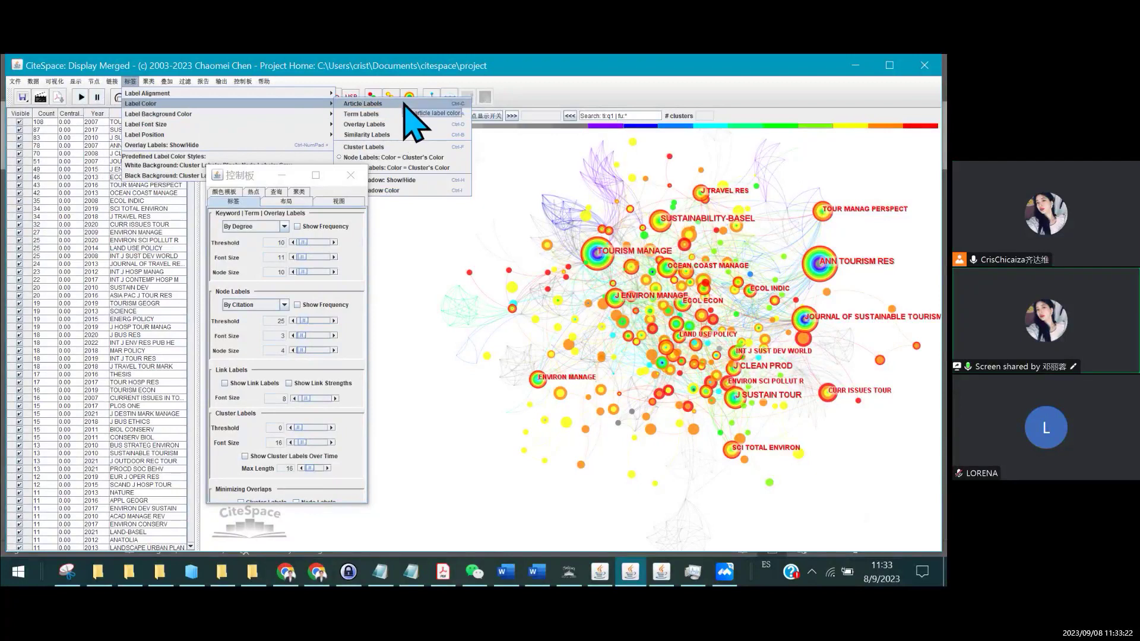
Set the journal label colour to a darker blue swatch in the label colour picker.
{"action": "left_click", "coordinate": [405, 106]}
{"action": "left_click_drag", "start_coordinate": [463, 238], "coordinate": [492, 309]}
{"action": "left_click", "coordinate": [494, 419]}
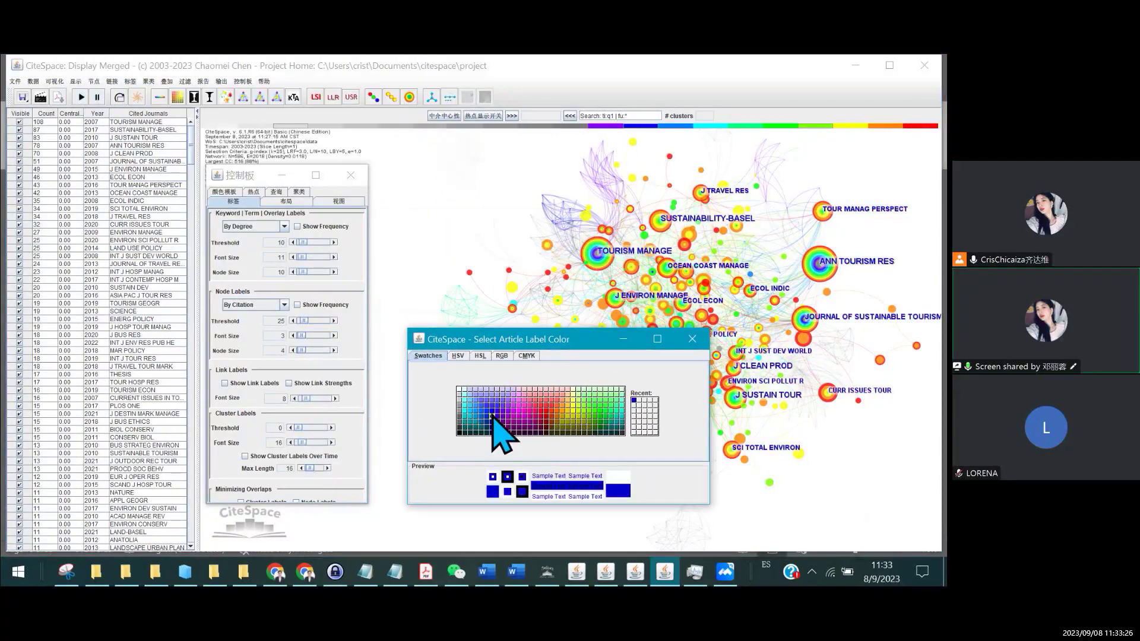
{"action": "left_click", "coordinate": [488, 424]}
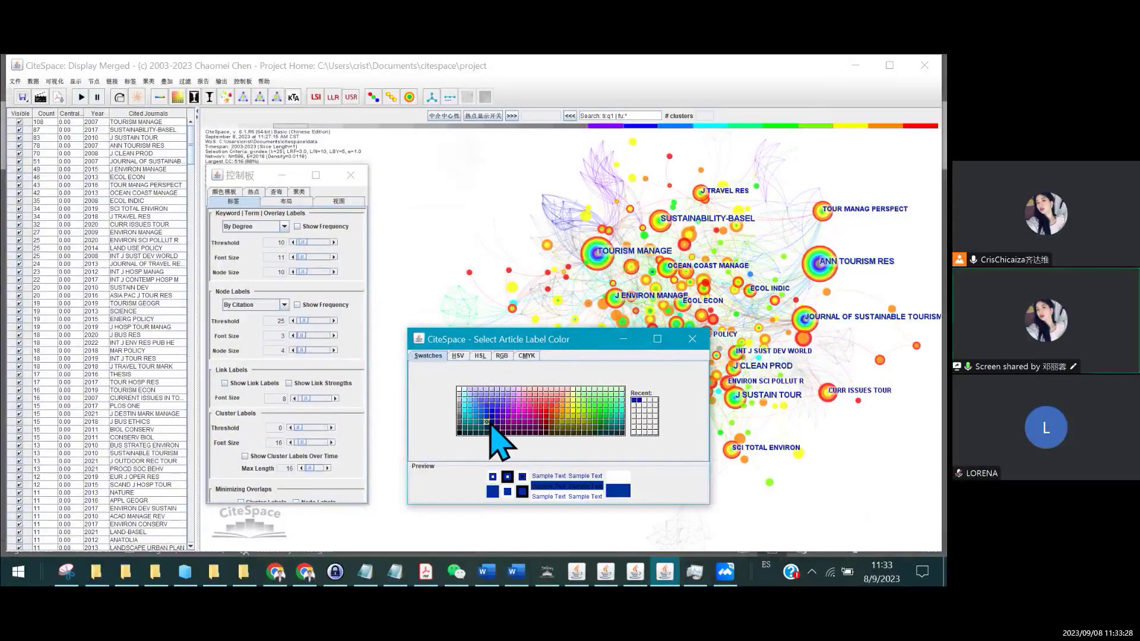
{"action": "left_click", "coordinate": [492, 422]}
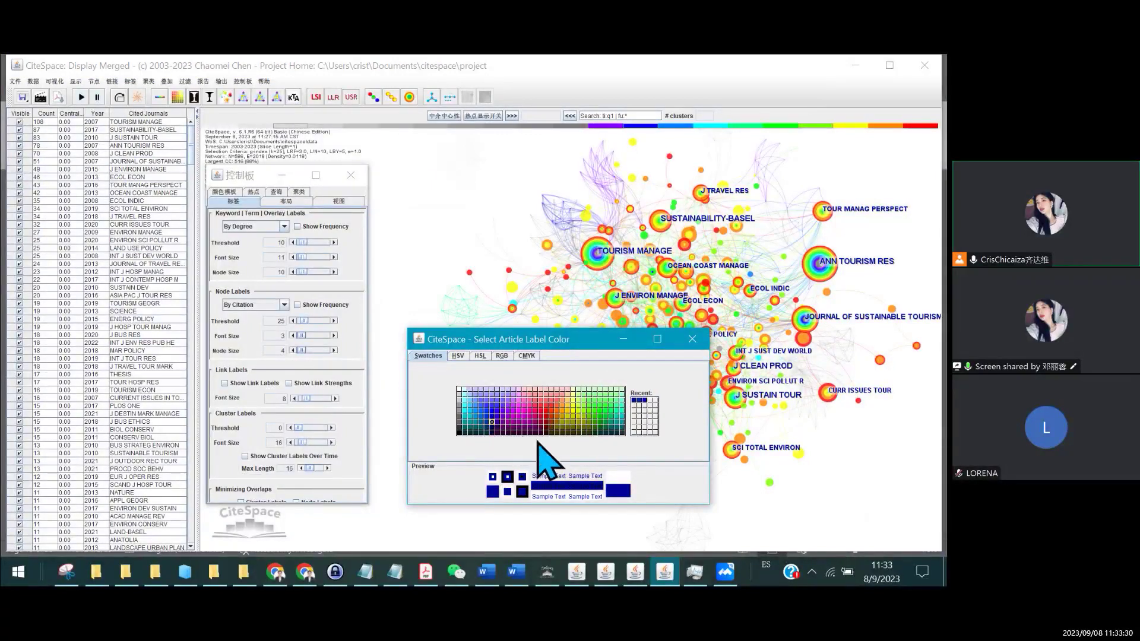
{"action": "left_click", "coordinate": [692, 339]}
{"action": "left_click", "coordinate": [94, 82]}
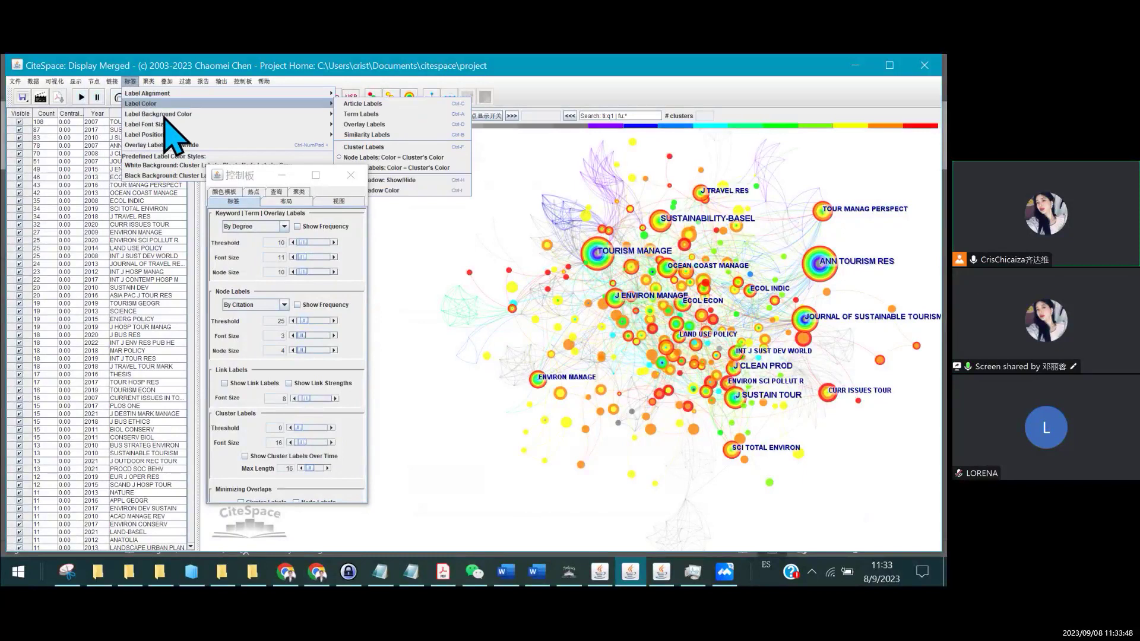
{"action": "mouse_move", "coordinate": [159, 114]}
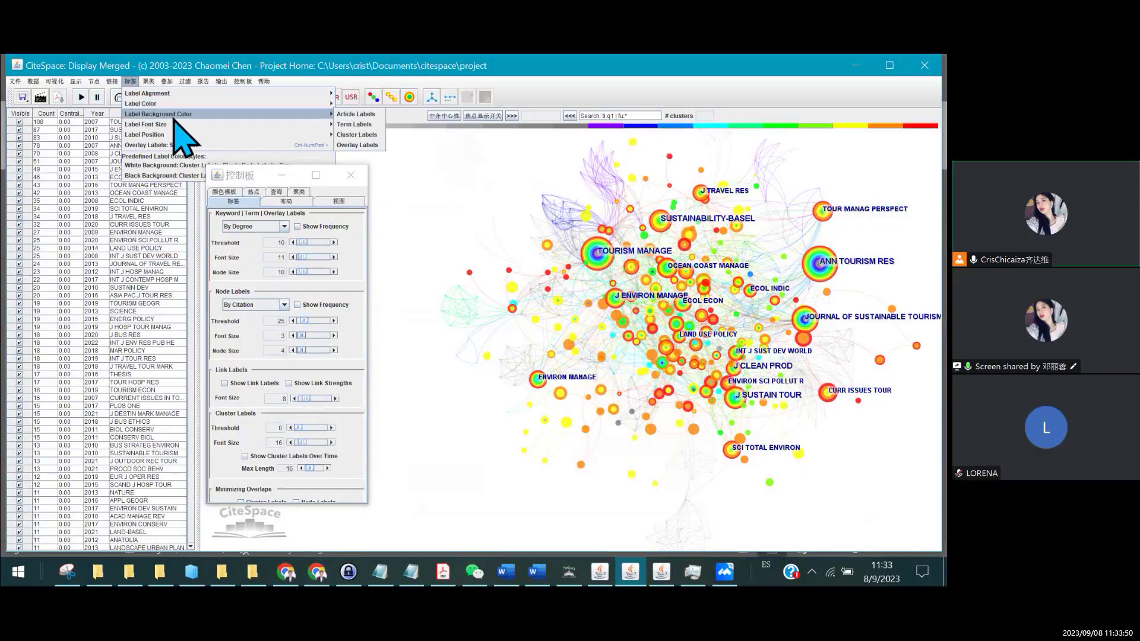
Raise the journal label background transparency to 72 using the HSL colour controls.
{"action": "left_click", "coordinate": [357, 114]}
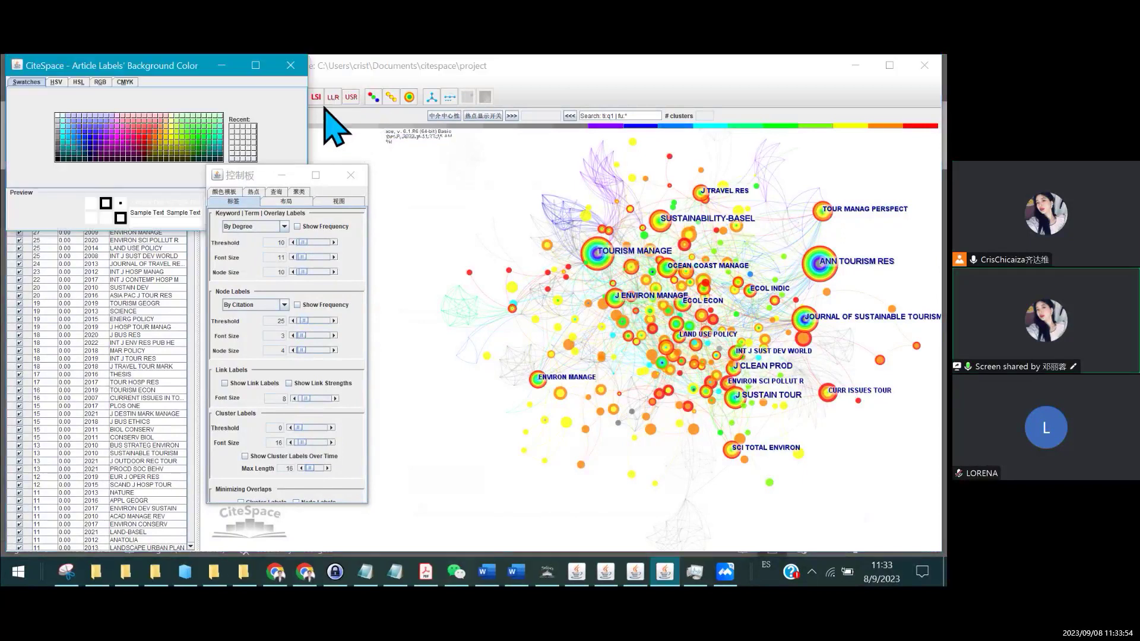
{"action": "left_click", "coordinate": [57, 83]}
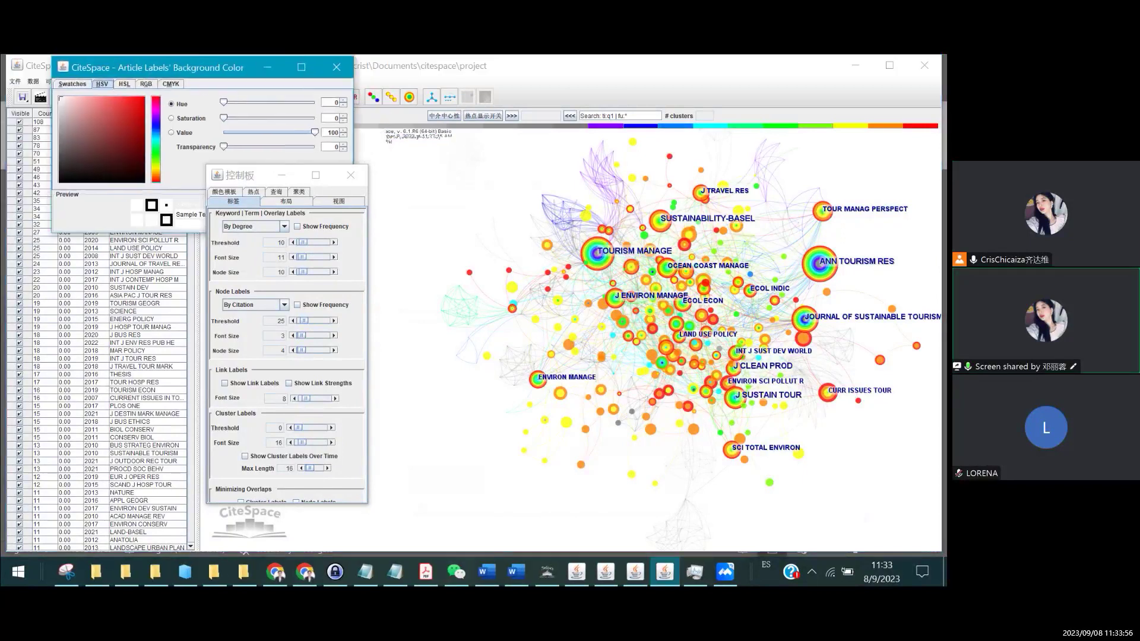
{"action": "left_click_drag", "start_coordinate": [106, 69], "coordinate": [475, 170]}
{"action": "left_click", "coordinate": [450, 184]}
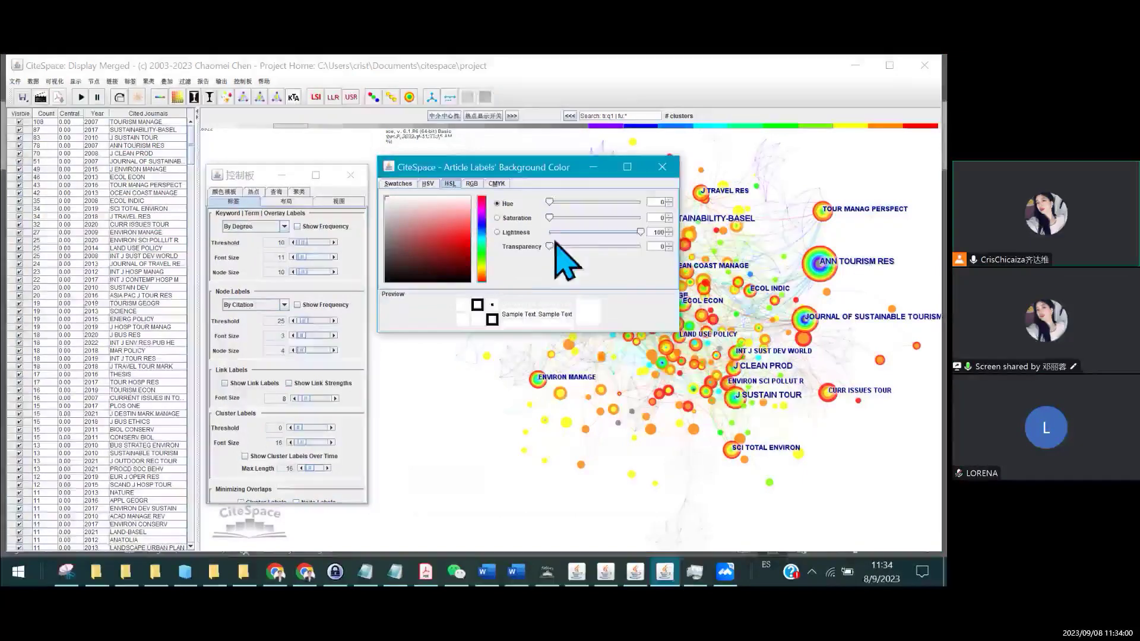
{"action": "left_click_drag", "start_coordinate": [551, 247], "coordinate": [641, 246]}
{"action": "left_click", "coordinate": [662, 167]}
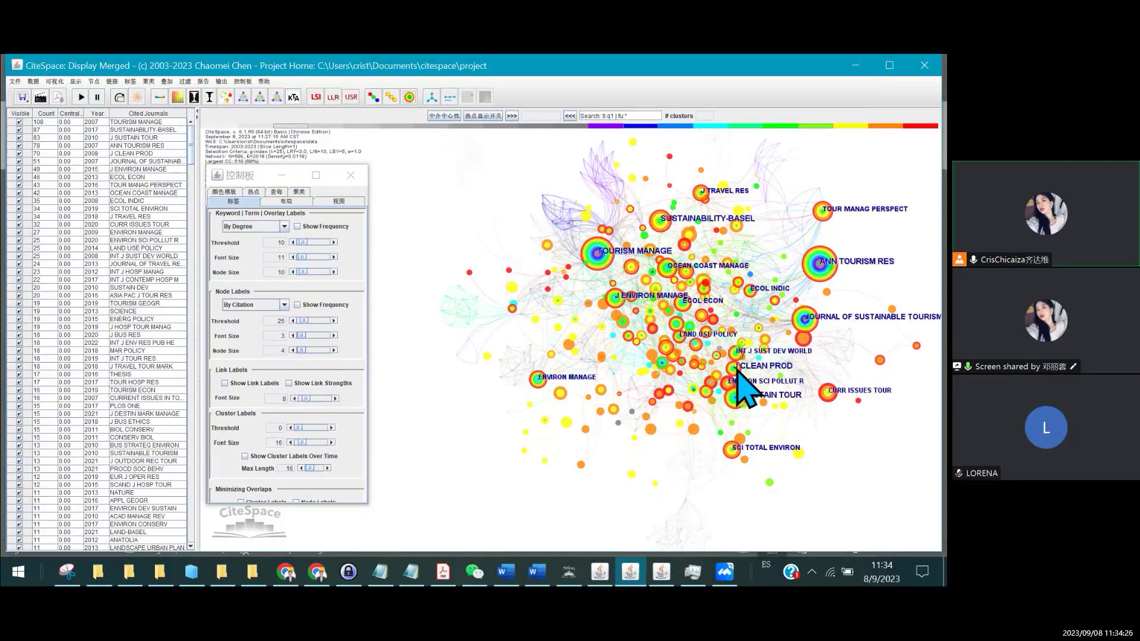
Move J CLEAN PROD left and J SUSTAIN TOUR down-left, then inspect ECOL ECON.
{"action": "mouse_move", "coordinate": [734, 368]}
{"action": "mouse_move", "coordinate": [739, 369]}
{"action": "left_mouse_down"}
{"action": "mouse_move", "coordinate": [611, 366]}
{"action": "mouse_move", "coordinate": [636, 374]}
{"action": "left_mouse_up"}
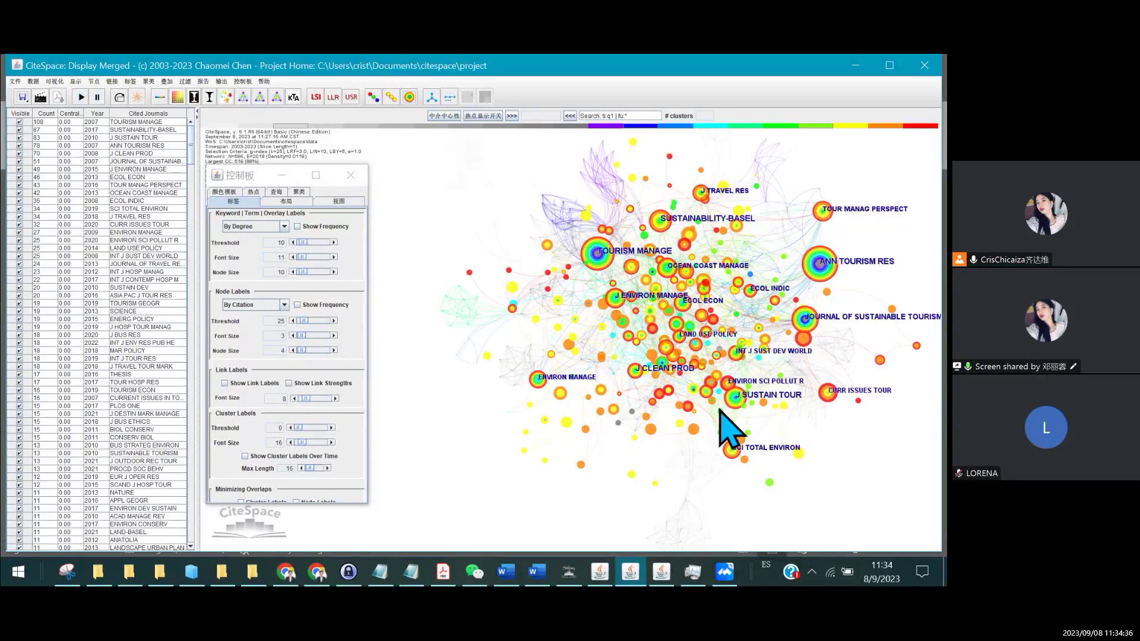
{"action": "left_click_drag", "start_coordinate": [733, 405], "coordinate": [712, 423]}
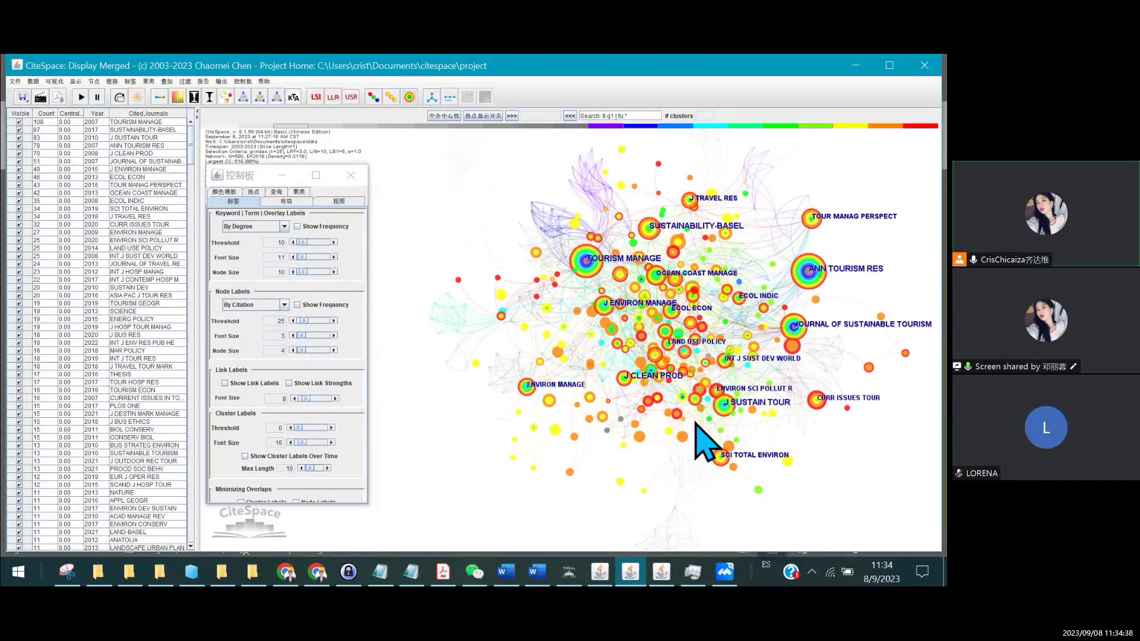
{"action": "mouse_move", "coordinate": [709, 414]}
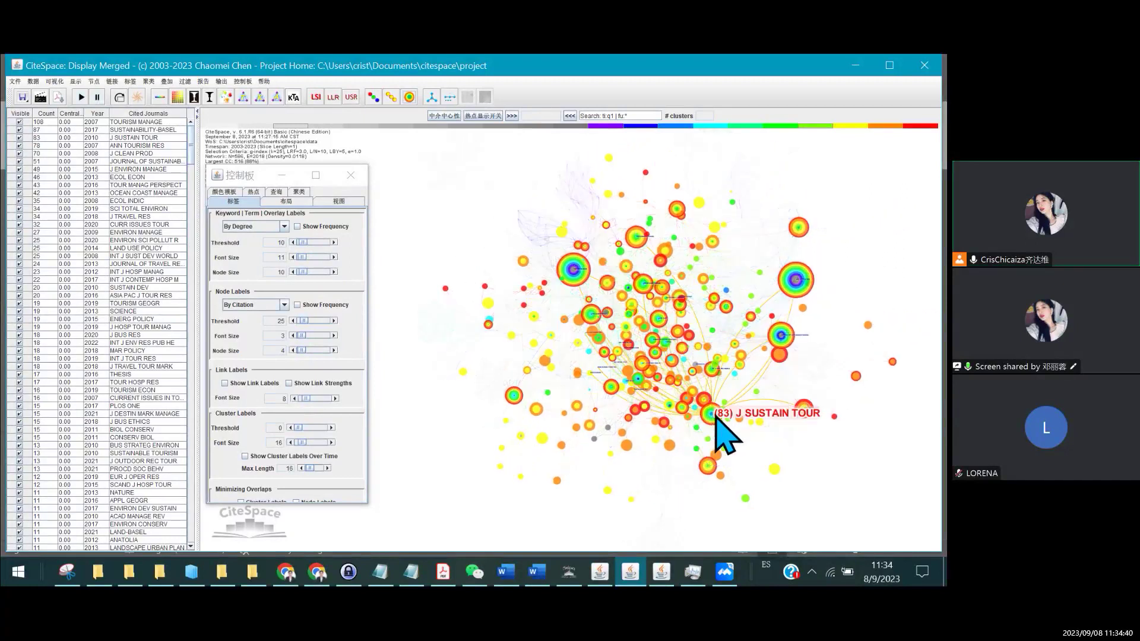
{"action": "left_click_drag", "start_coordinate": [713, 419], "coordinate": [673, 439]}
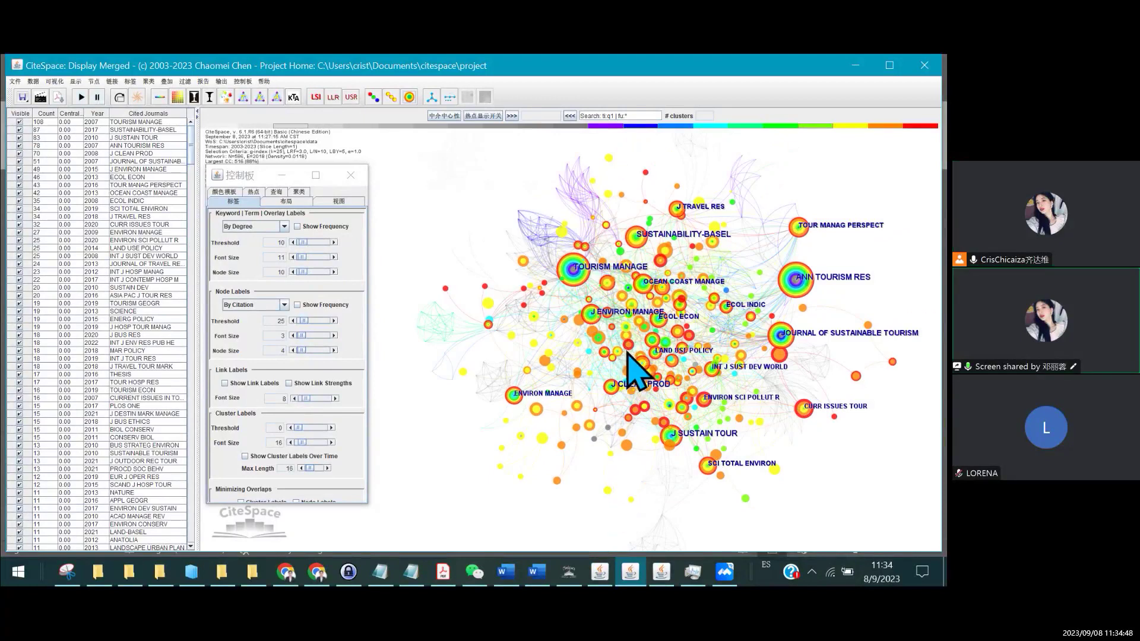
{"action": "left_click", "coordinate": [666, 334]}
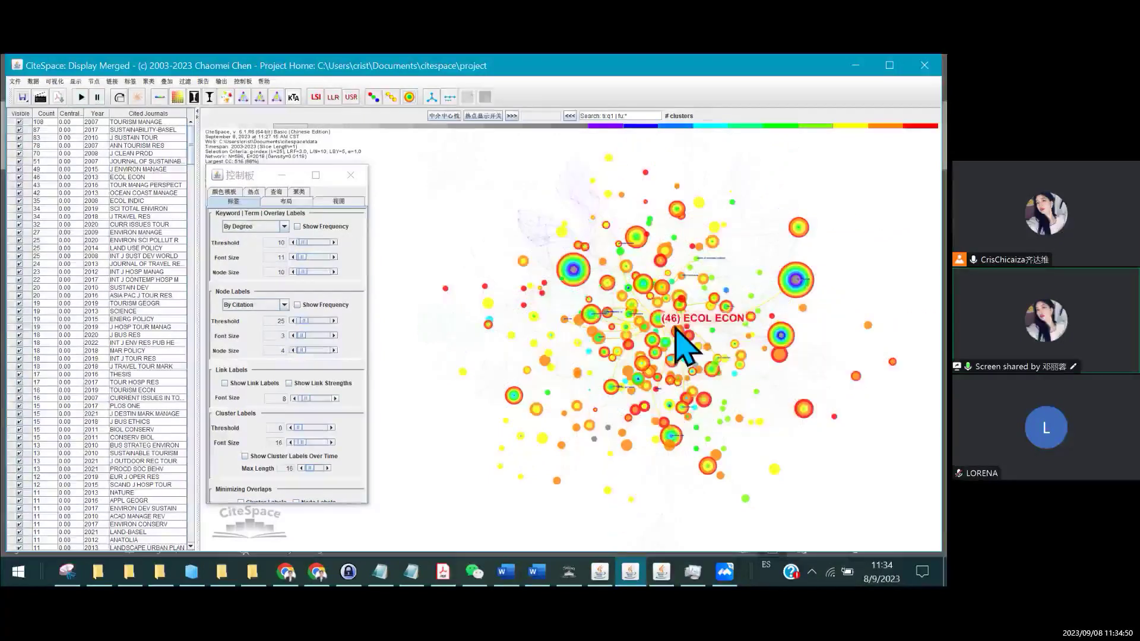
{"action": "left_click", "coordinate": [819, 497]}
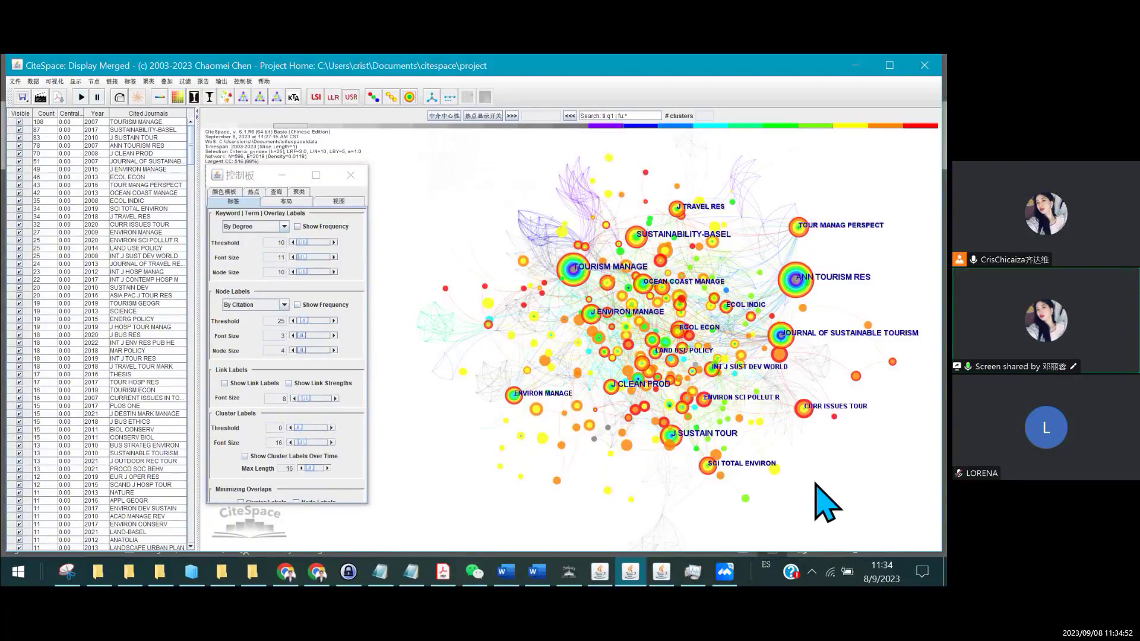
Save the dark-blue-labelled network with File > Save As PNG as Journal.png.
{"action": "left_click", "coordinate": [16, 80]}
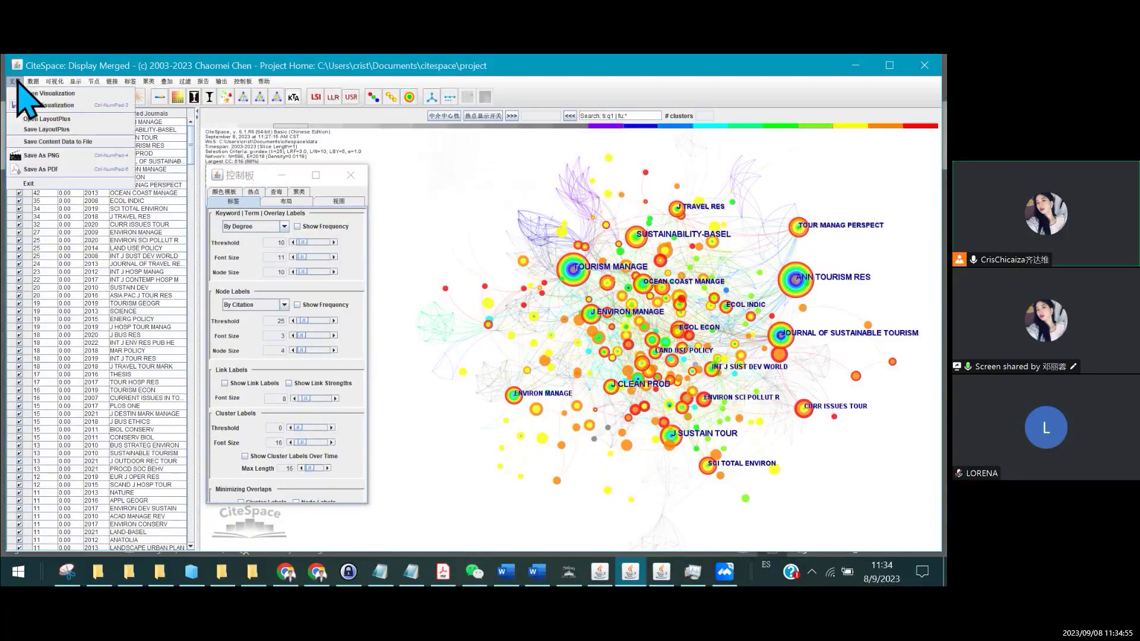
{"action": "left_click", "coordinate": [79, 156]}
{"action": "left_click_drag", "start_coordinate": [423, 215], "coordinate": [521, 218]}
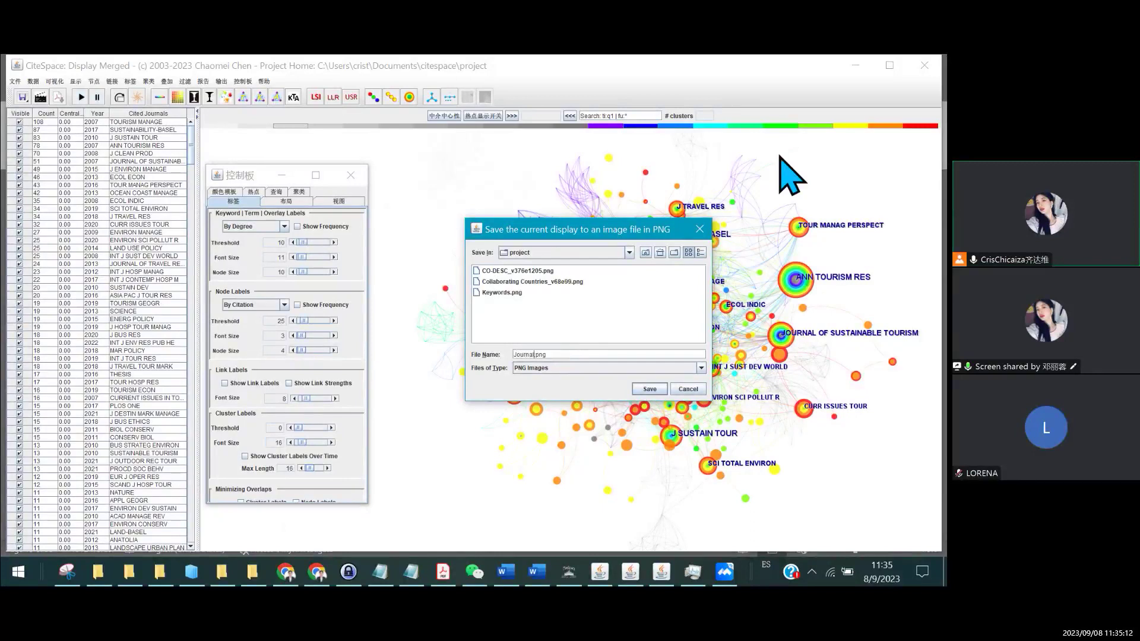
{"action": "left_click", "coordinate": [649, 389]}
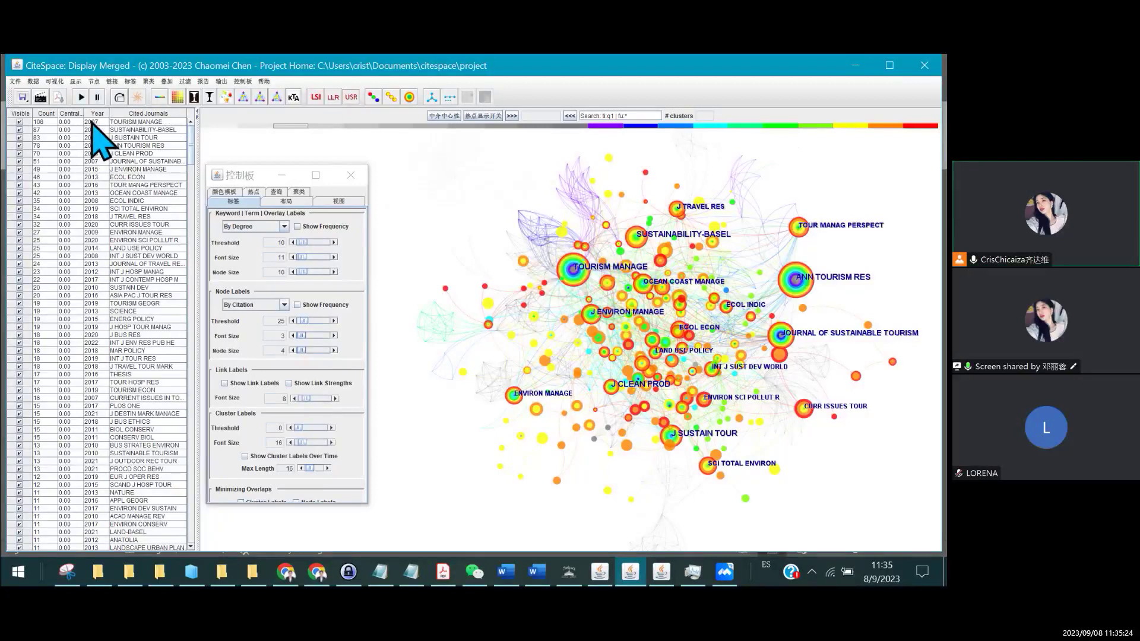
Dismiss the pop-up, save the network as Journal.pdf, and acknowledge the confirmation.
{"action": "left_click", "coordinate": [80, 98]}
{"action": "left_click", "coordinate": [486, 328]}
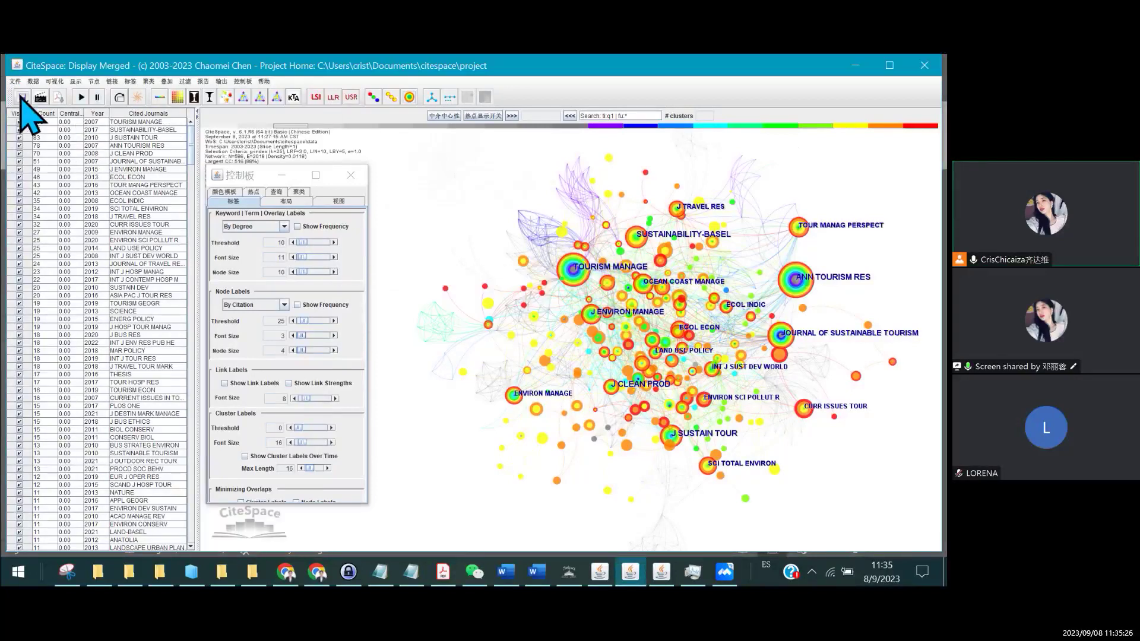
{"action": "left_click", "coordinate": [16, 82]}
{"action": "left_click", "coordinate": [42, 169]}
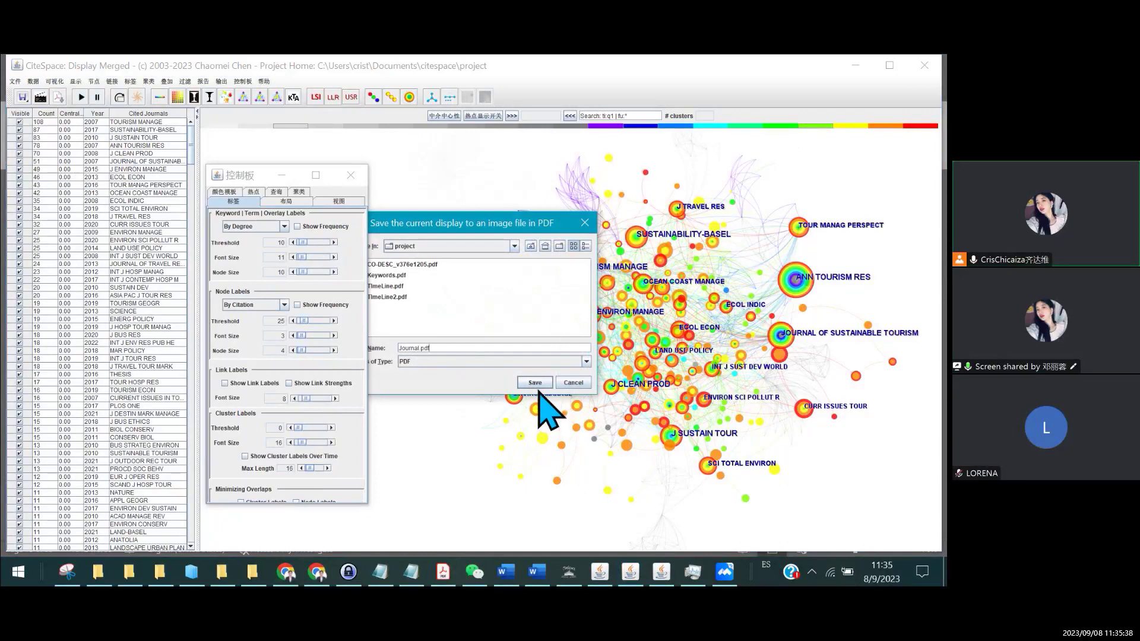
{"action": "left_click", "coordinate": [534, 384]}
{"action": "left_click", "coordinate": [465, 323]}
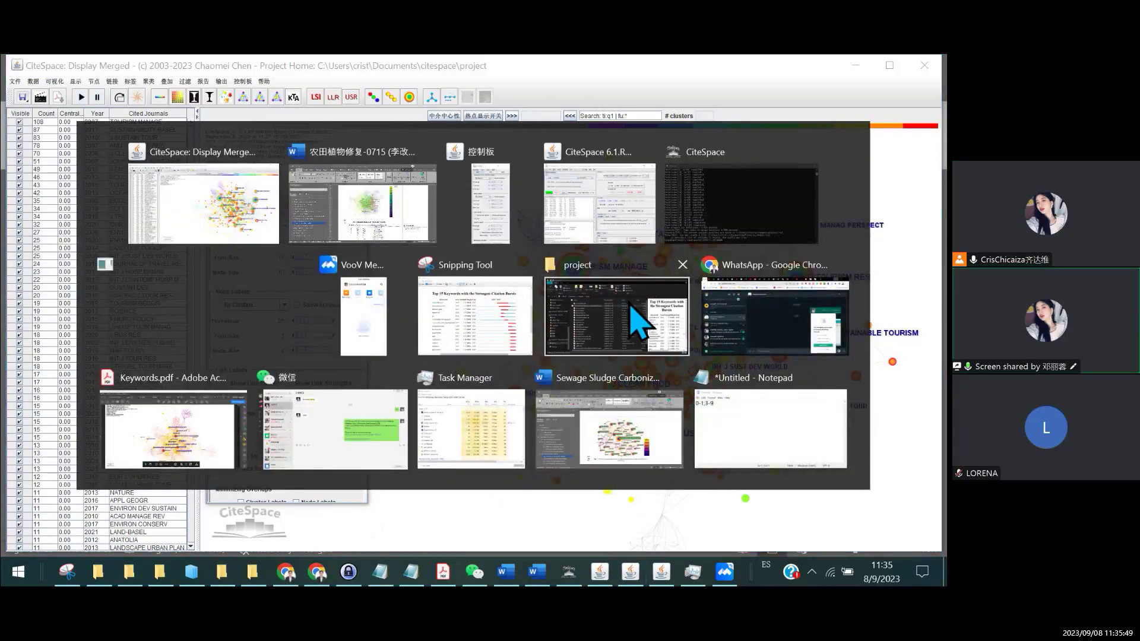
Open Journal.pdf from the project folder and select Journal.png for preview.
{"action": "left_click", "coordinate": [637, 319]}
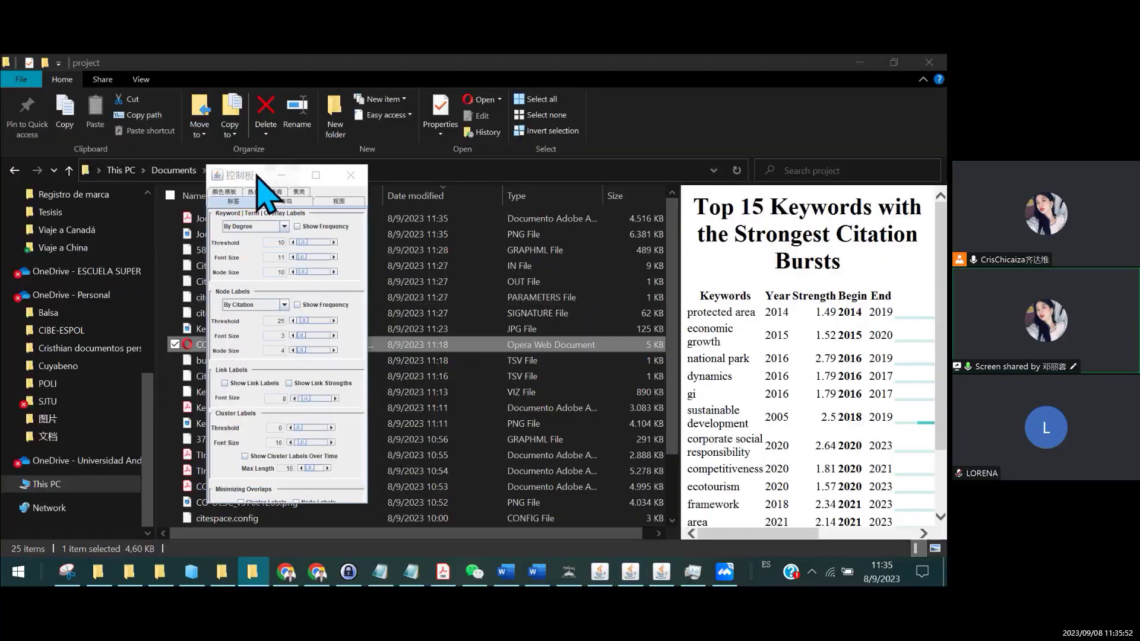
{"action": "left_click_drag", "start_coordinate": [267, 175], "coordinate": [668, 267]}
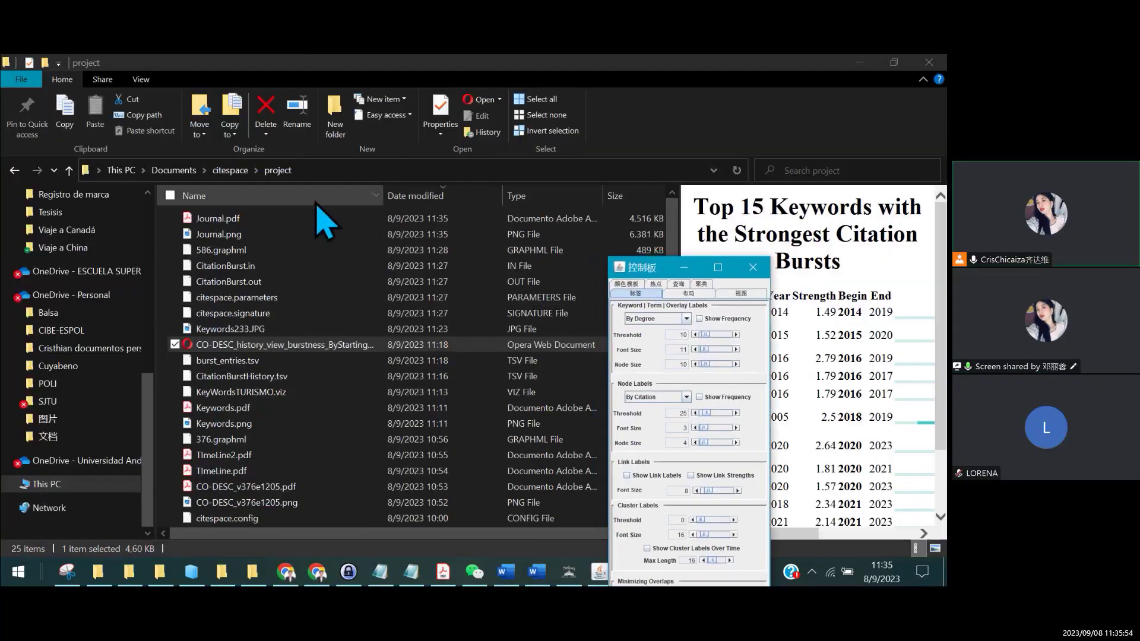
{"action": "double_click", "coordinate": [326, 221]}
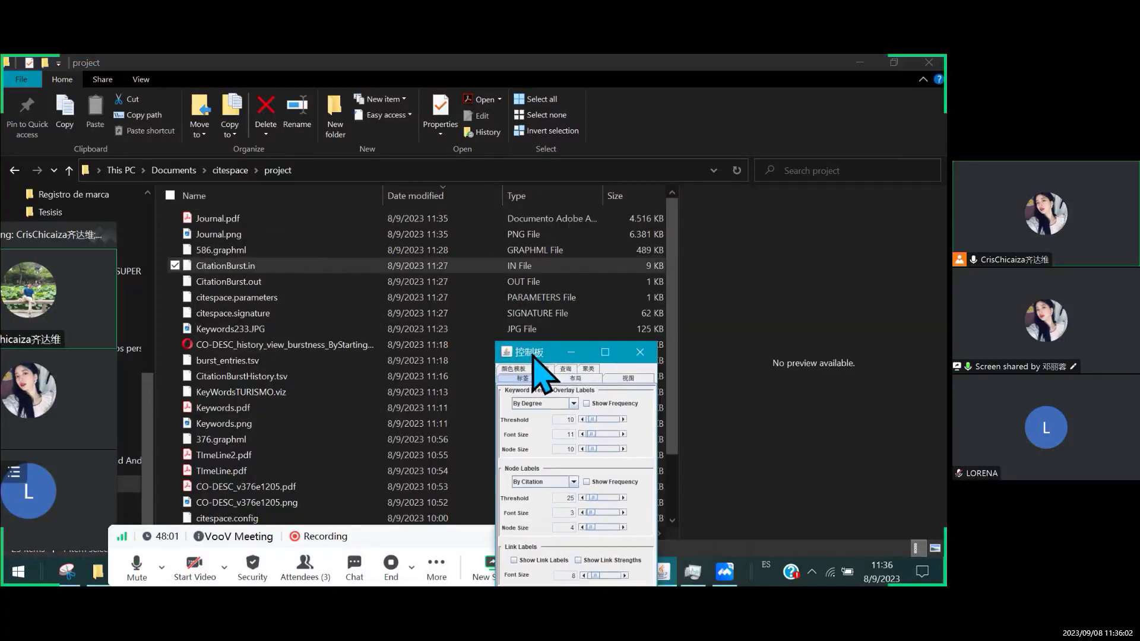
{"action": "left_click", "coordinate": [338, 236]}
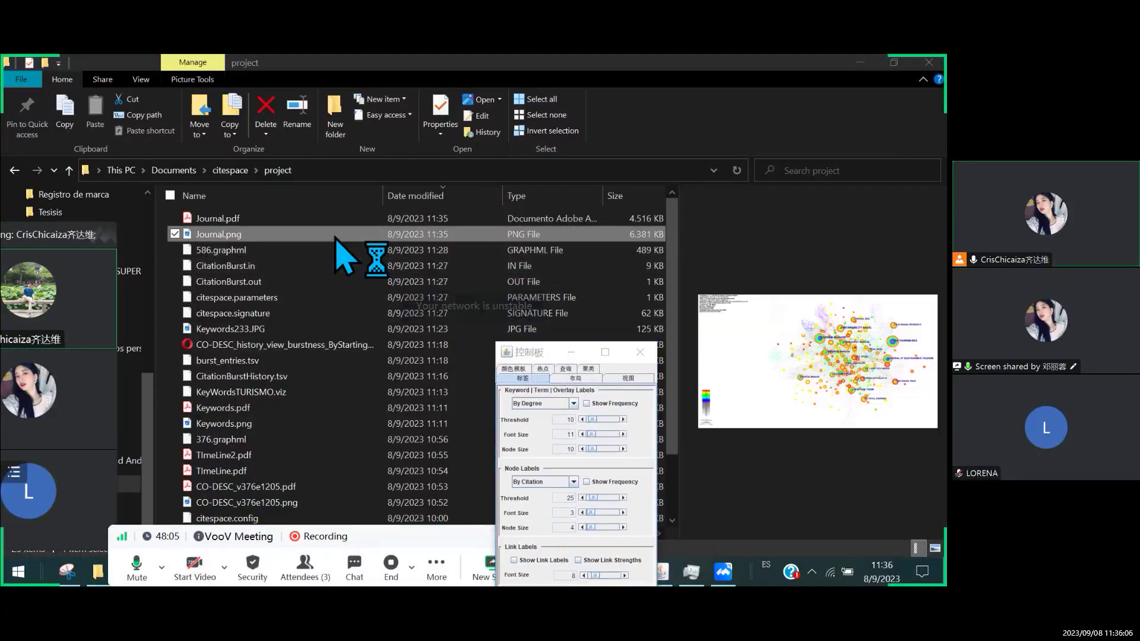
{"action": "left_click", "coordinate": [726, 573]}
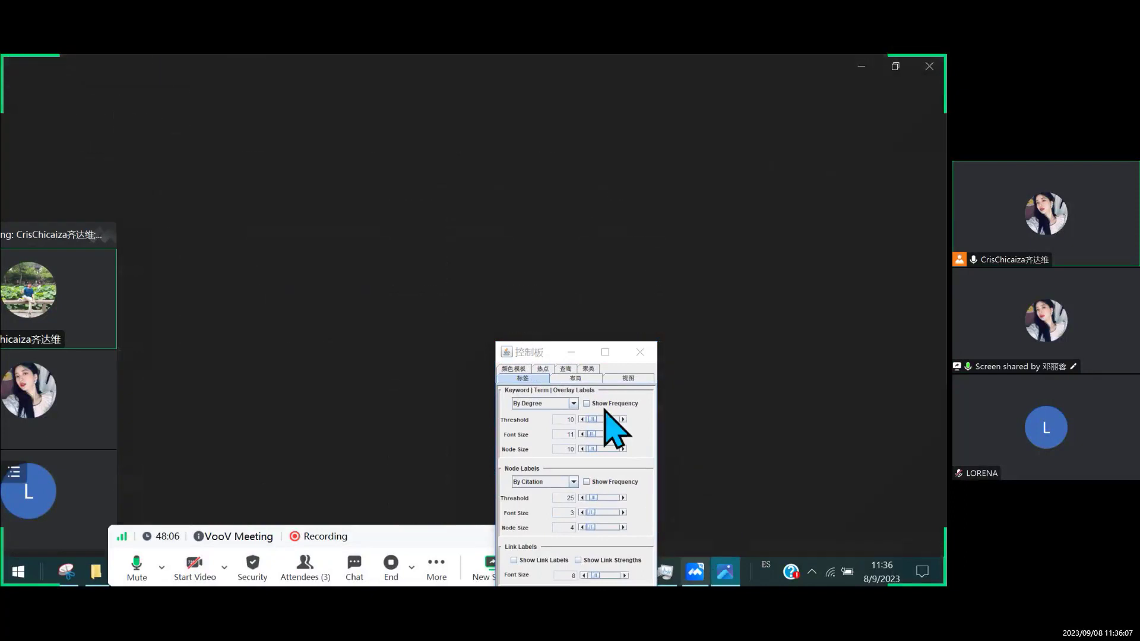
Review the full Journal.pdf page in Acrobat, then switch to Journal.png.
{"action": "left_click_drag", "start_coordinate": [540, 356], "coordinate": [827, 260]}
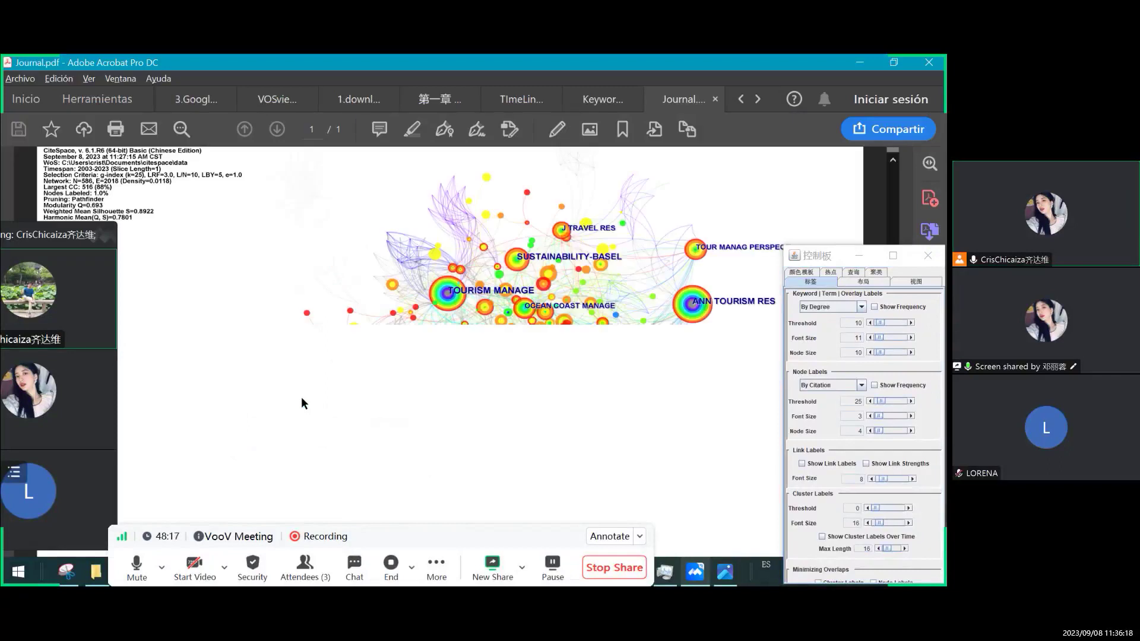
{"action": "left_click_drag", "start_coordinate": [401, 547], "coordinate": [456, 221]}
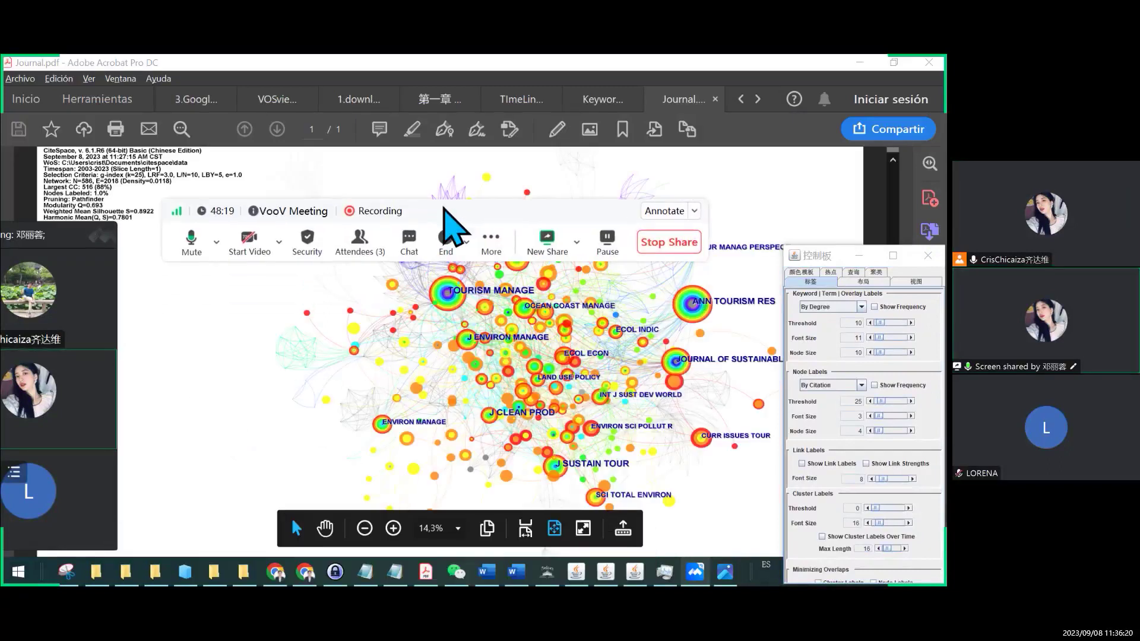
{"action": "left_click", "coordinate": [444, 426]}
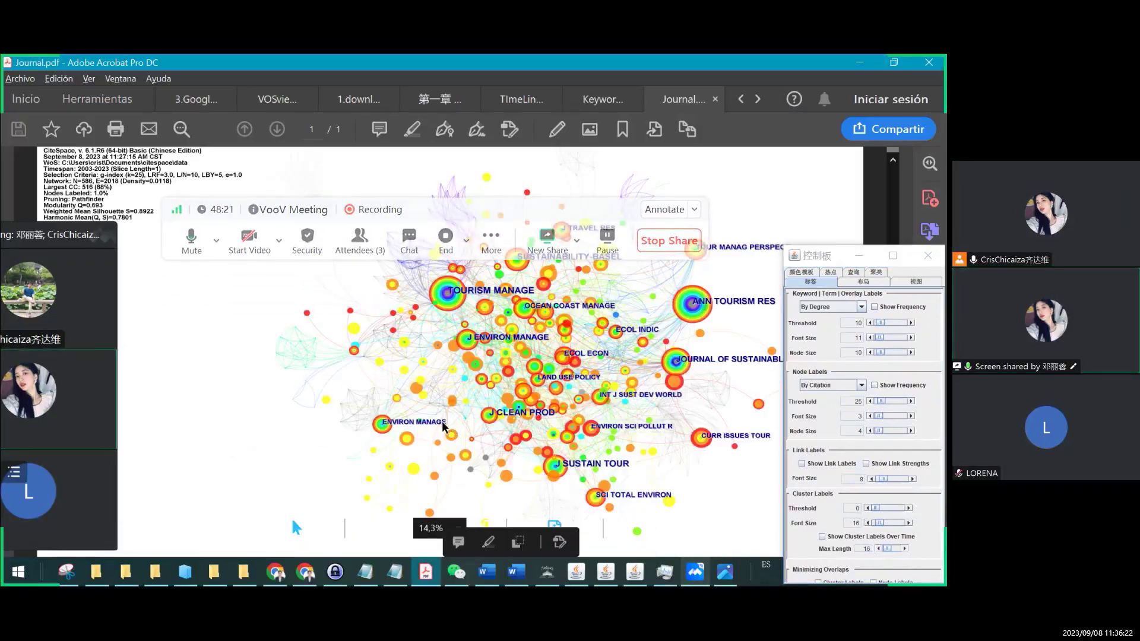
{"action": "scroll", "coordinate": [444, 425], "scroll_direction": "down", "scroll_amount": 3}
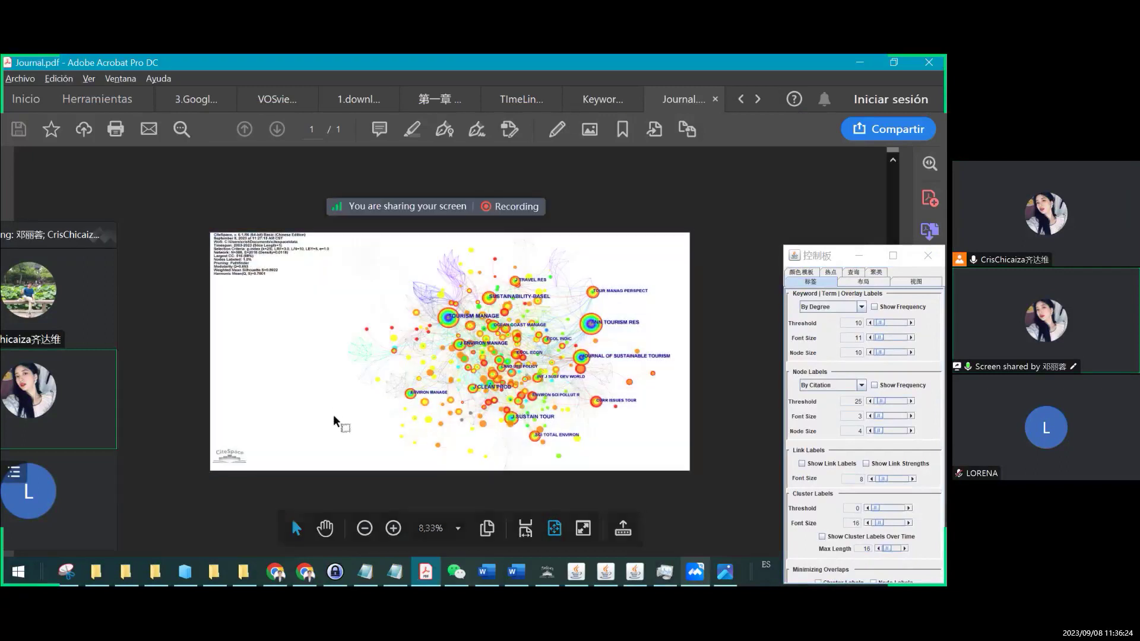
{"action": "scroll", "coordinate": [239, 368], "scroll_direction": "up", "scroll_amount": 3}
{"action": "scroll", "coordinate": [238, 368], "scroll_direction": "down", "scroll_amount": 3}
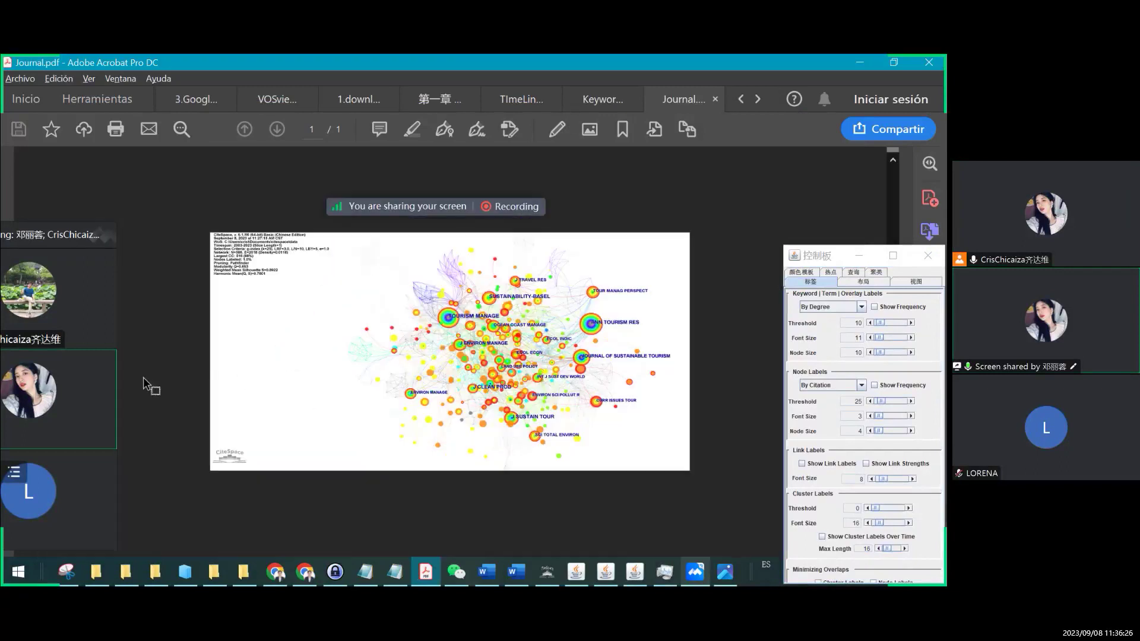
{"action": "left_click", "coordinate": [269, 395]}
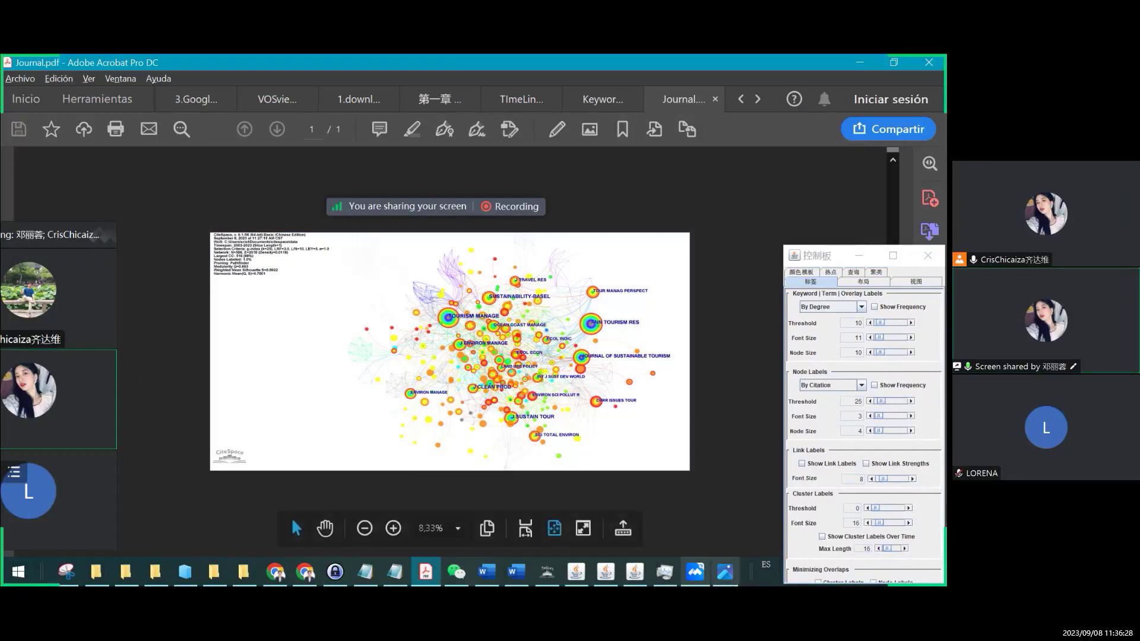
{"action": "key", "text": "alt+Tab"}
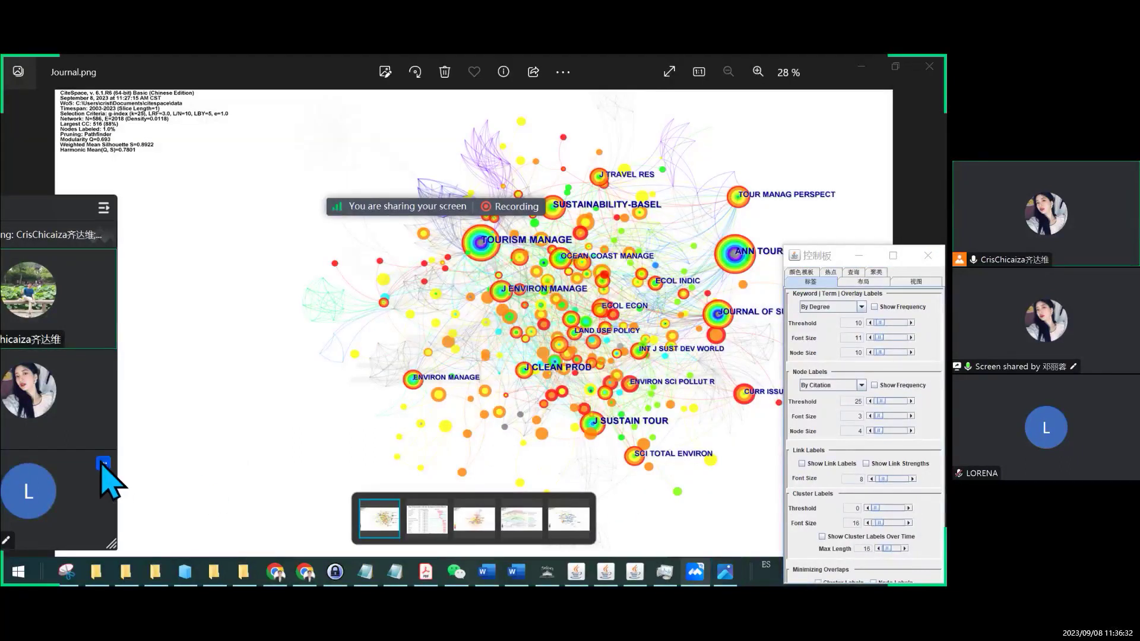
Pan the enlarged Journal.png to check its year colour legend, then return to Journal.pdf in Acrobat.
{"action": "left_click_drag", "start_coordinate": [54, 418], "coordinate": [717, 414]}
{"action": "scroll", "coordinate": [72, 472], "scroll_direction": "up", "scroll_amount": 3}
{"action": "left_click_drag", "start_coordinate": [62, 463], "coordinate": [234, 428]}
{"action": "scroll", "coordinate": [125, 446], "scroll_direction": "up", "scroll_amount": 3}
{"action": "scroll", "coordinate": [117, 441], "scroll_direction": "up", "scroll_amount": 3}
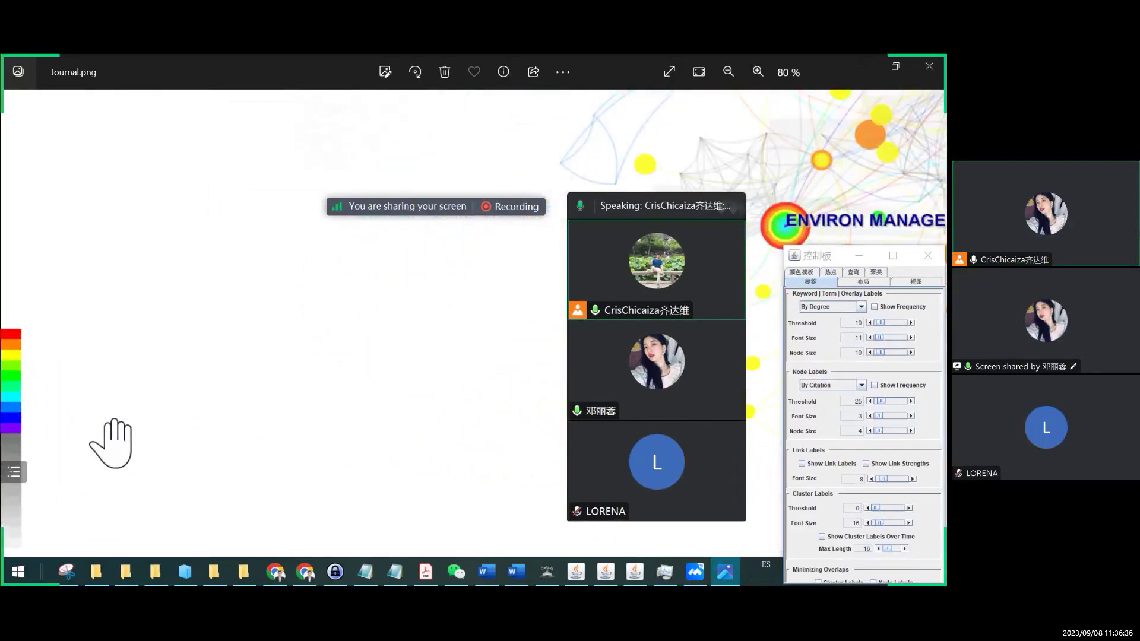
{"action": "left_click_drag", "start_coordinate": [116, 441], "coordinate": [278, 378]}
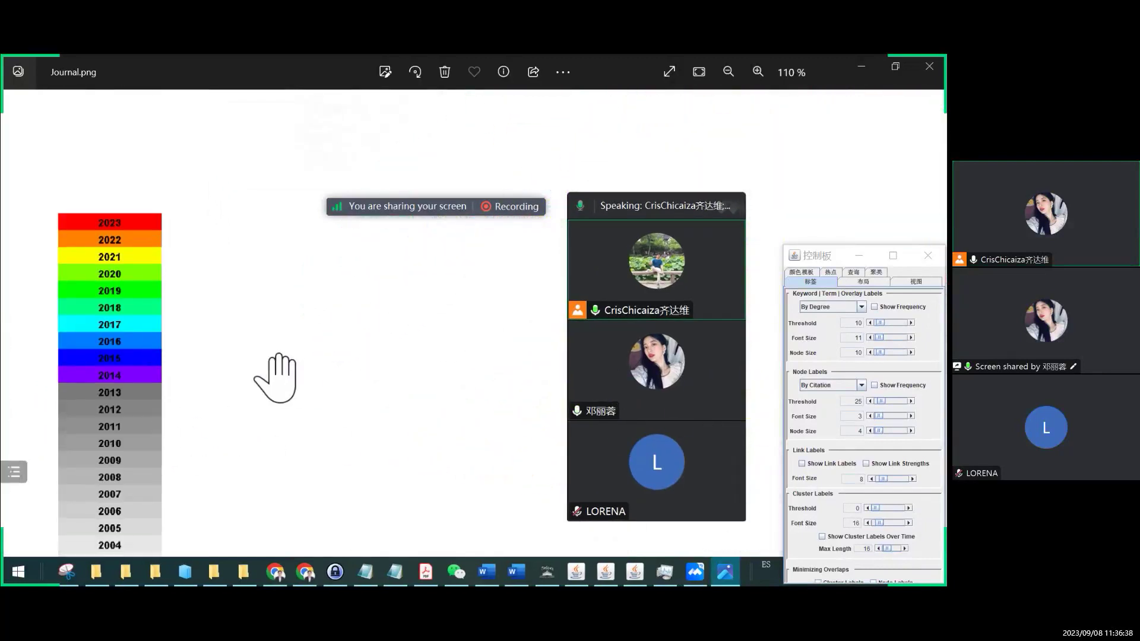
{"action": "scroll", "coordinate": [281, 383], "scroll_direction": "down", "scroll_amount": 3}
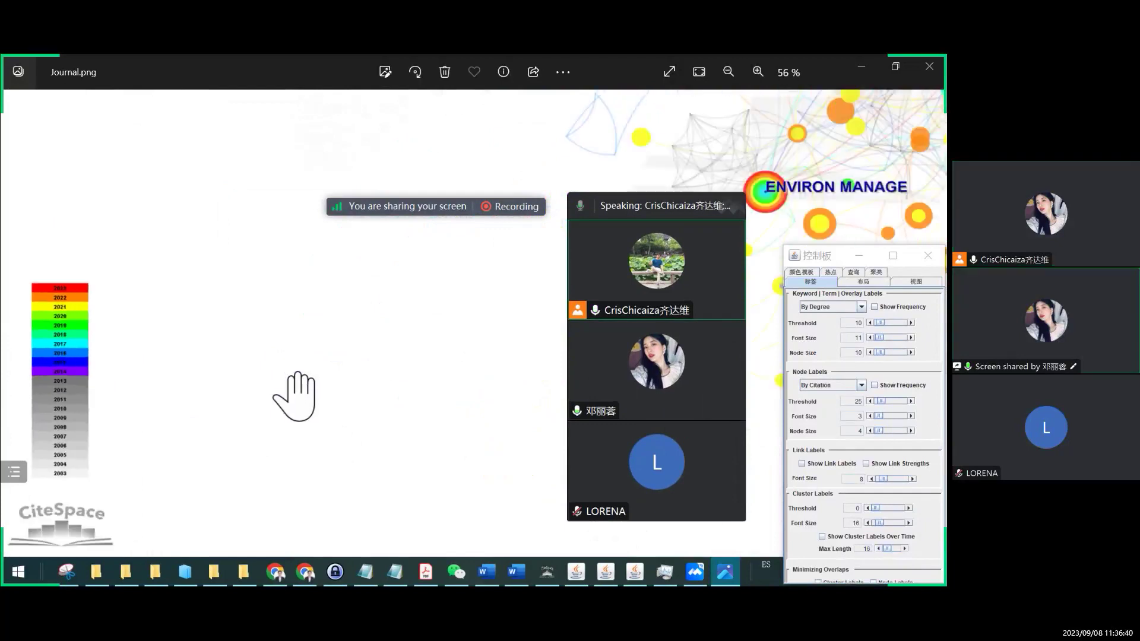
{"action": "scroll", "coordinate": [281, 382], "scroll_direction": "down", "scroll_amount": 3}
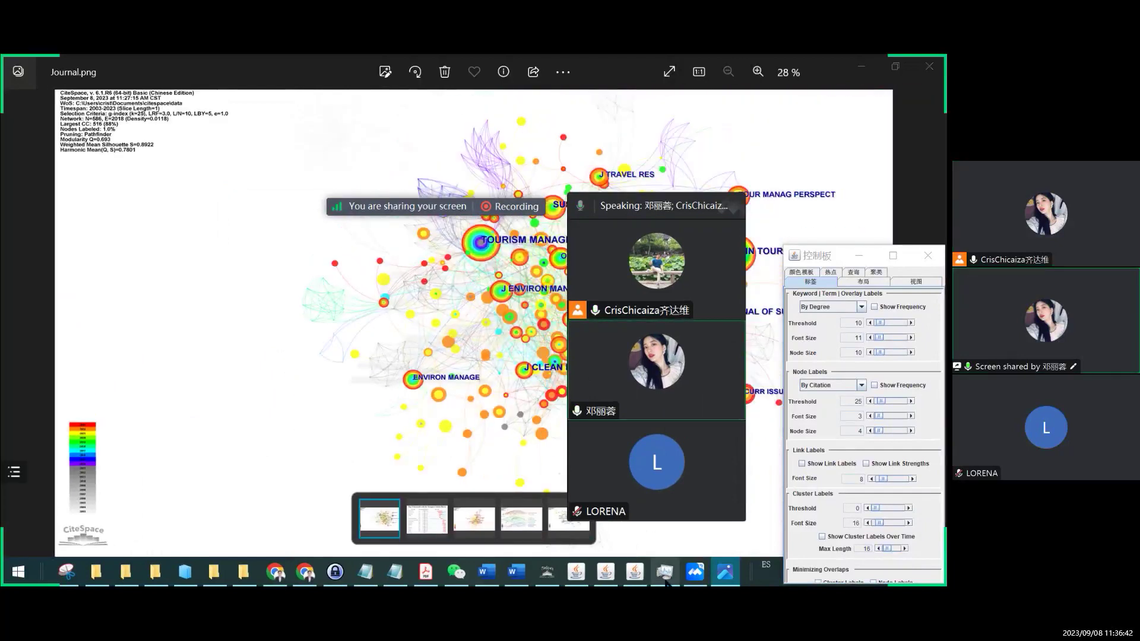
{"action": "key", "text": "alt+Tab"}
{"action": "left_click", "coordinate": [378, 231]}
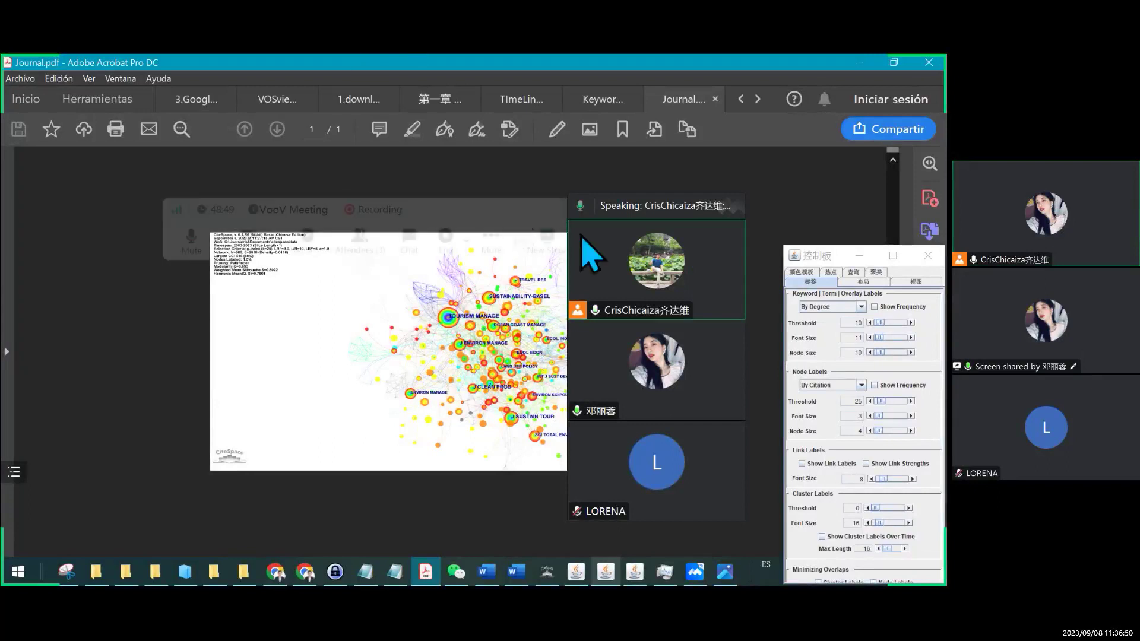
{"action": "mouse_move", "coordinate": [436, 206]}
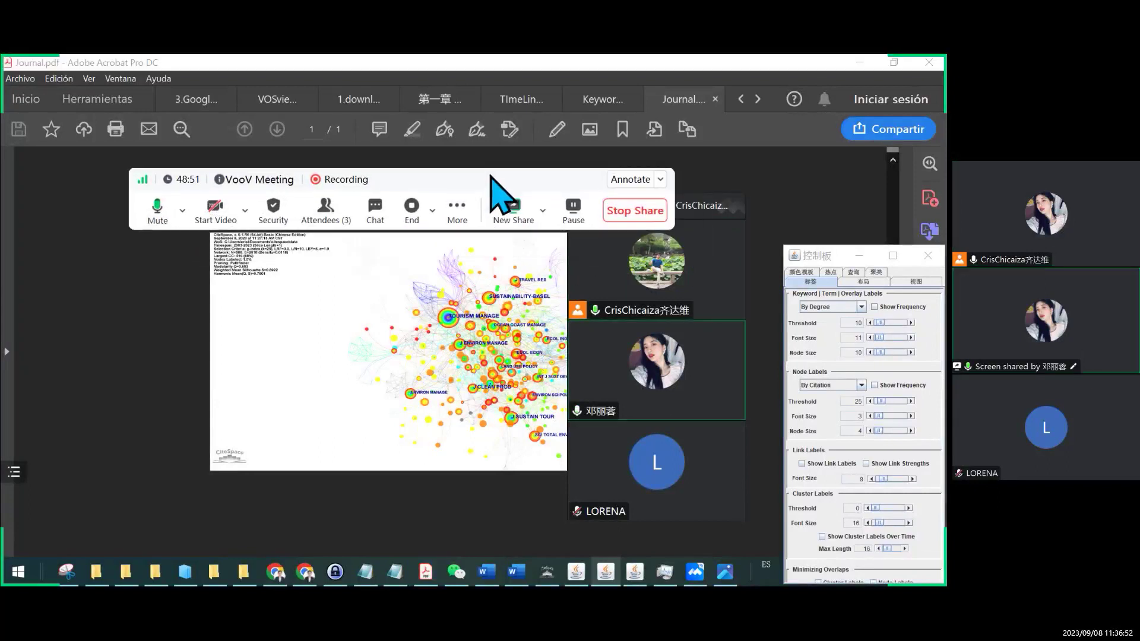
End the VooV Meeting screen share, leaving the three participants' avatars in view.
{"action": "left_click", "coordinate": [639, 211]}
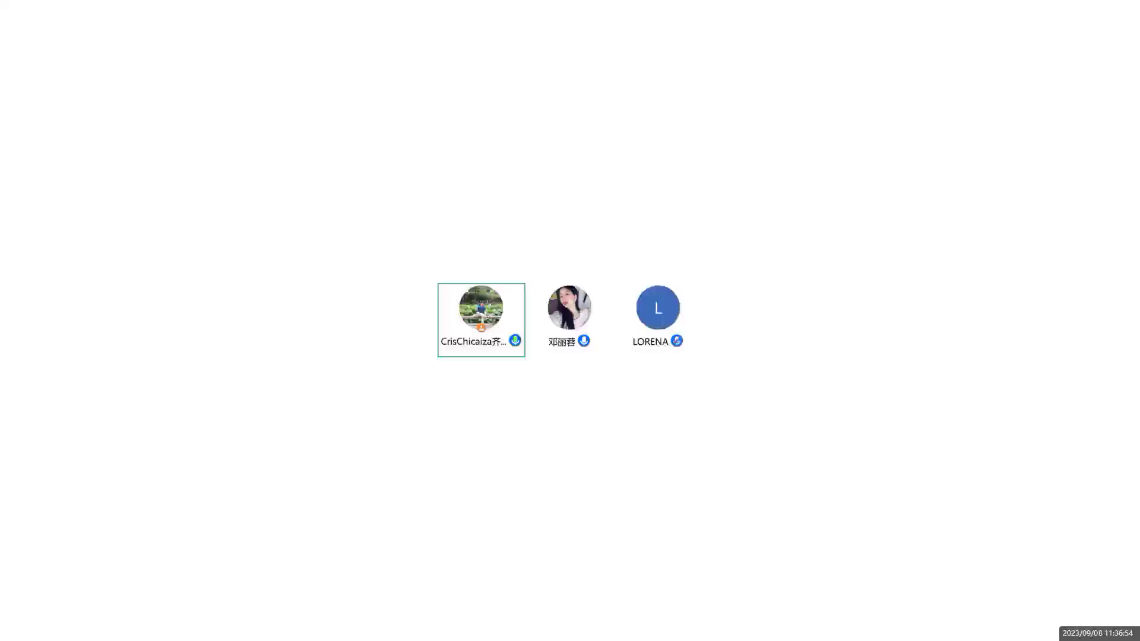